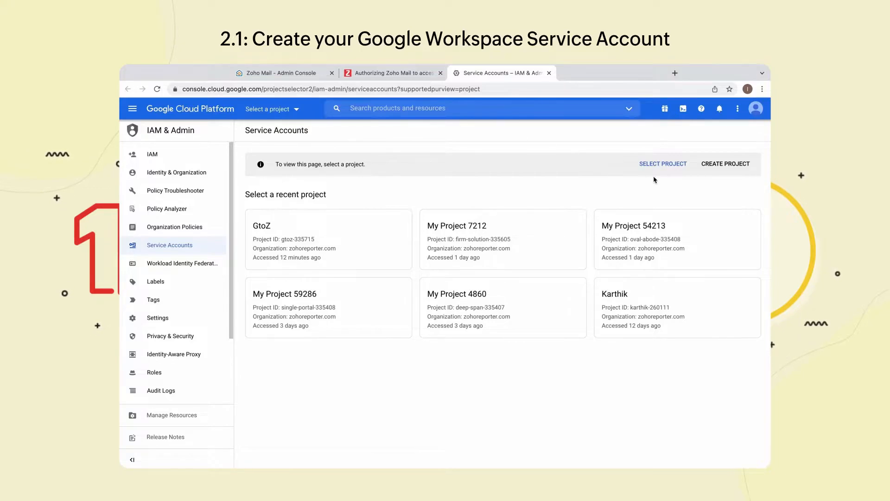
Create a new Google Cloud project named GsuitetoZoho.
{"action": "left_click", "coordinate": [726, 164]}
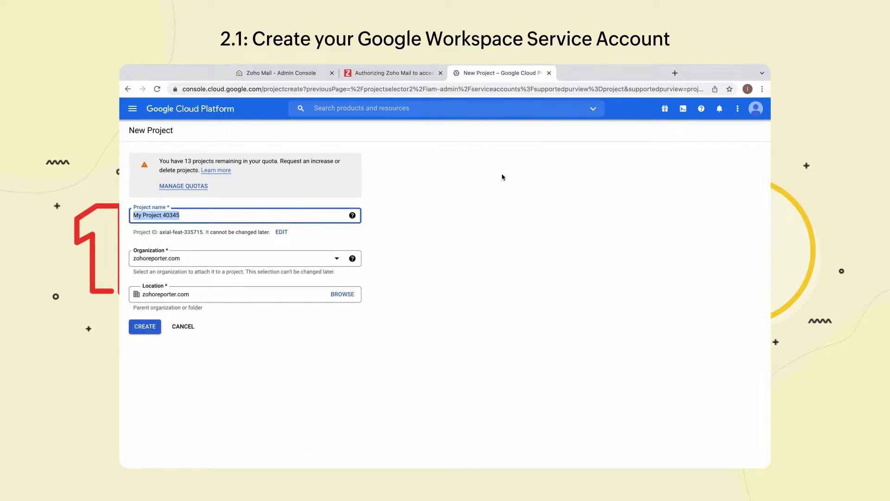
{"action": "type", "text": "GsuitetoZoho"}
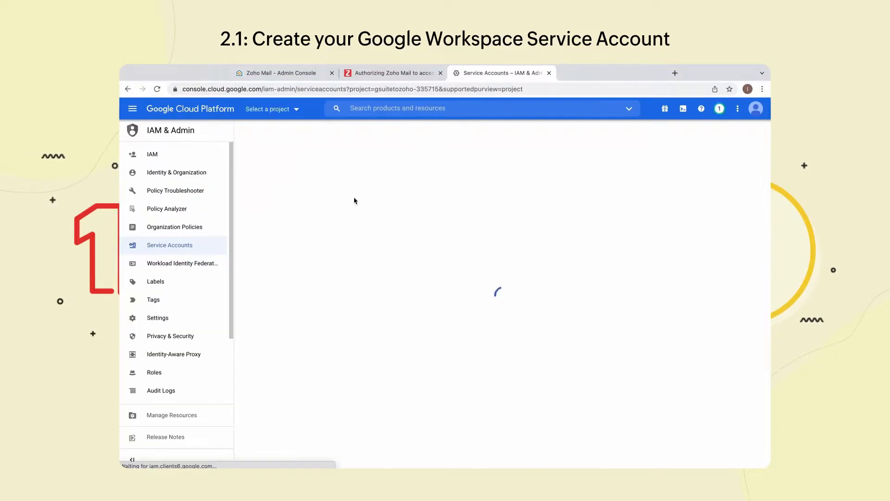
{"action": "left_click", "coordinate": [431, 155]}
Create a service account named GsuiteToZohoMail in the GsuitetoZoho project.
{"action": "left_click", "coordinate": [402, 133]}
{"action": "left_click", "coordinate": [377, 180]}
{"action": "type", "text": "GsuiteT"}
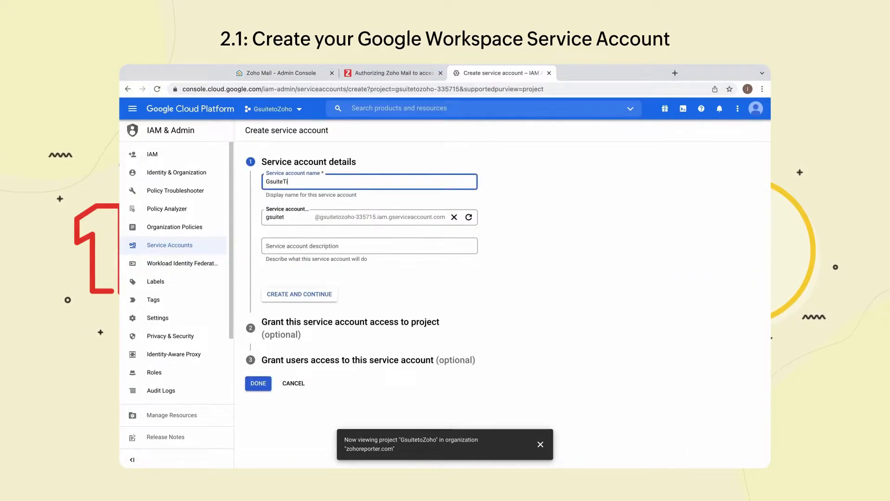
{"action": "type", "text": "oZohoMail"}
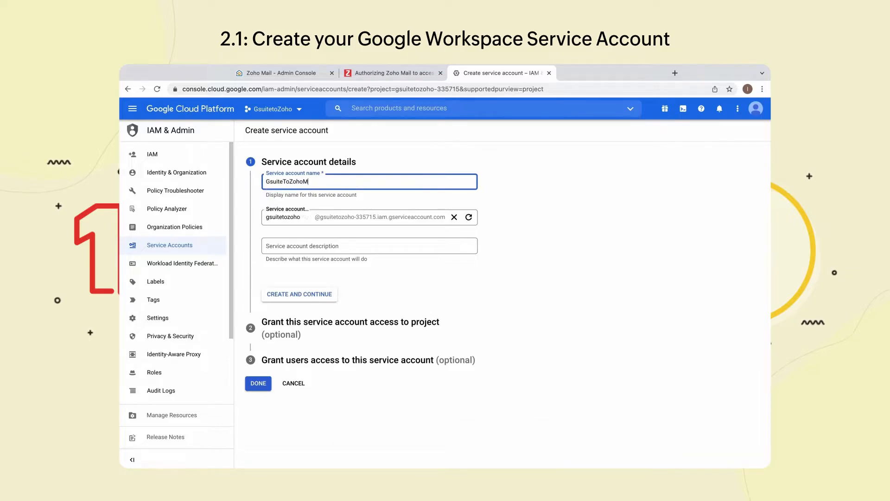
{"action": "left_click", "coordinate": [312, 295]}
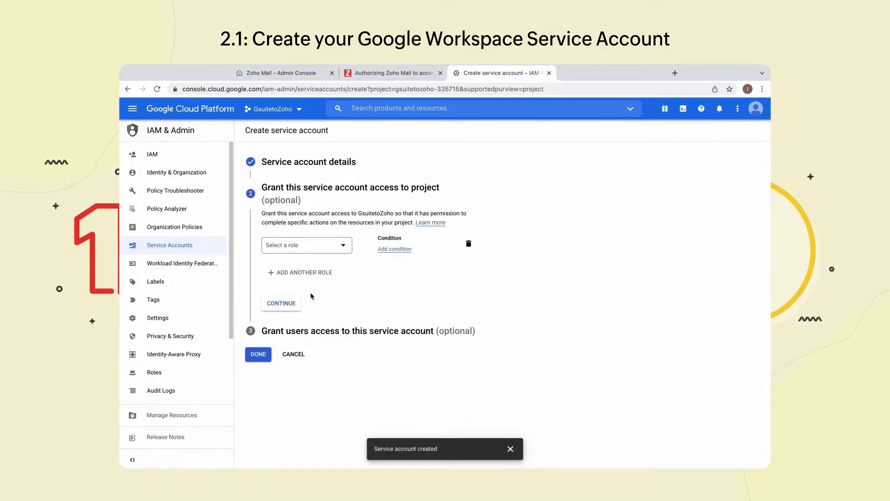
Grant the new service account the Owner role on the project and finish its setup.
{"action": "left_click", "coordinate": [313, 245]}
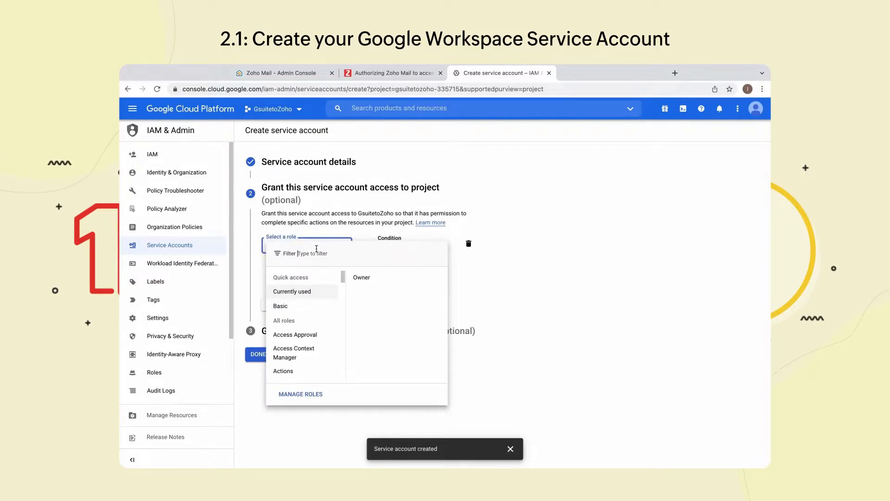
{"action": "left_click", "coordinate": [361, 278]}
{"action": "left_click", "coordinate": [292, 324]}
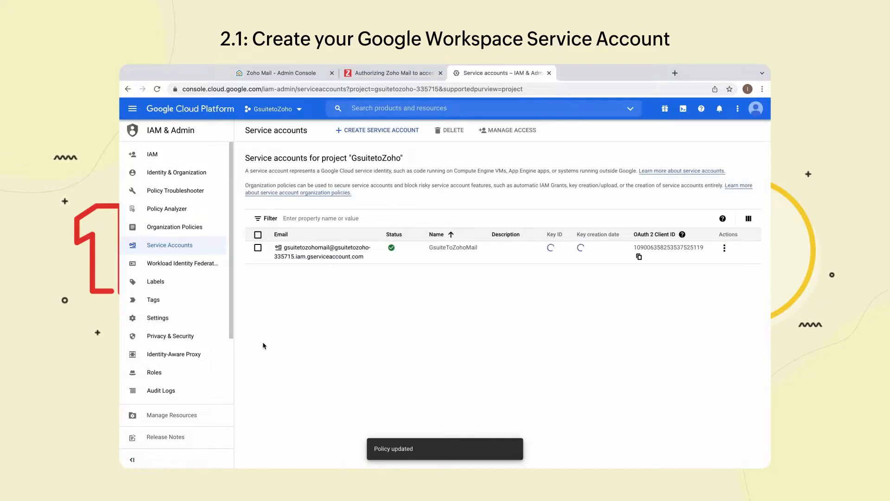
Open the GsuiteToZohoMail service account, highlight its email and unique ID, and create a new key for it.
{"action": "left_click", "coordinate": [314, 268]}
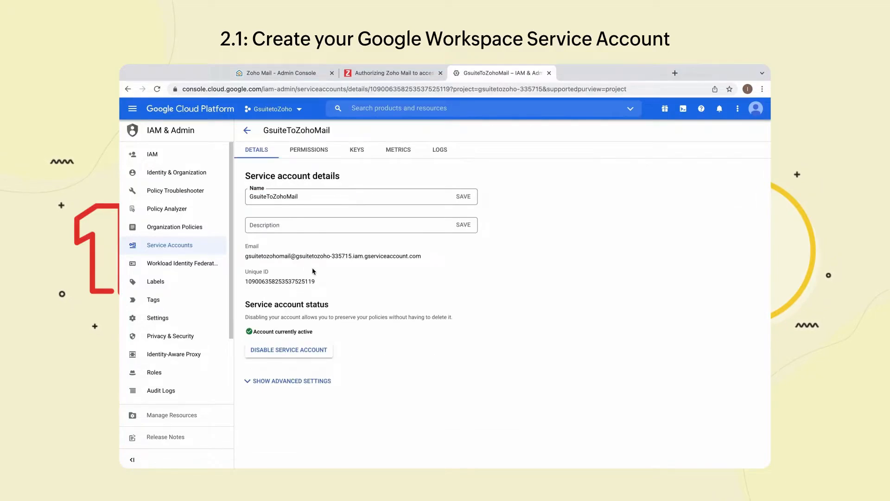
{"action": "left_click_drag", "start_coordinate": [245, 247], "coordinate": [343, 282]}
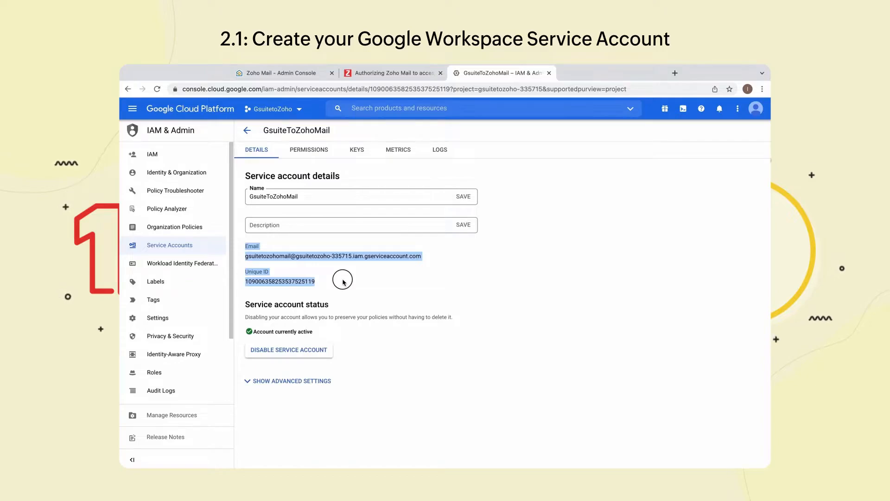
{"action": "left_click", "coordinate": [343, 282]}
{"action": "left_click", "coordinate": [357, 149]}
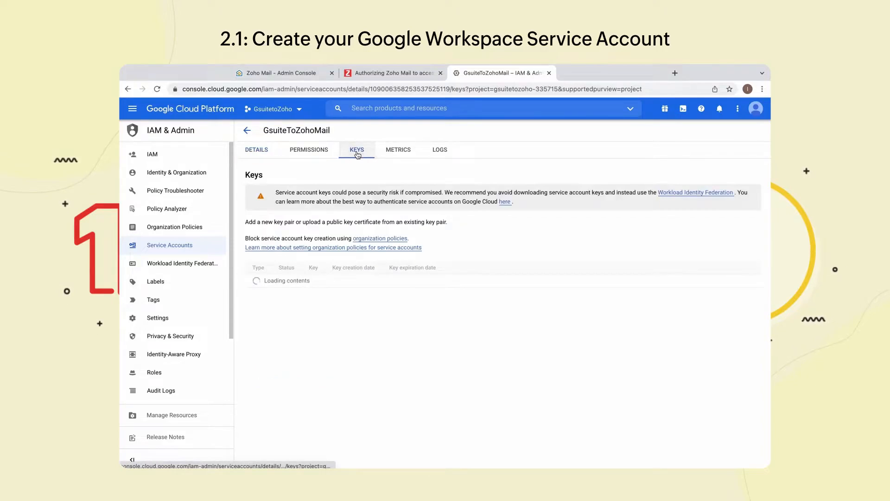
{"action": "left_click", "coordinate": [279, 266]}
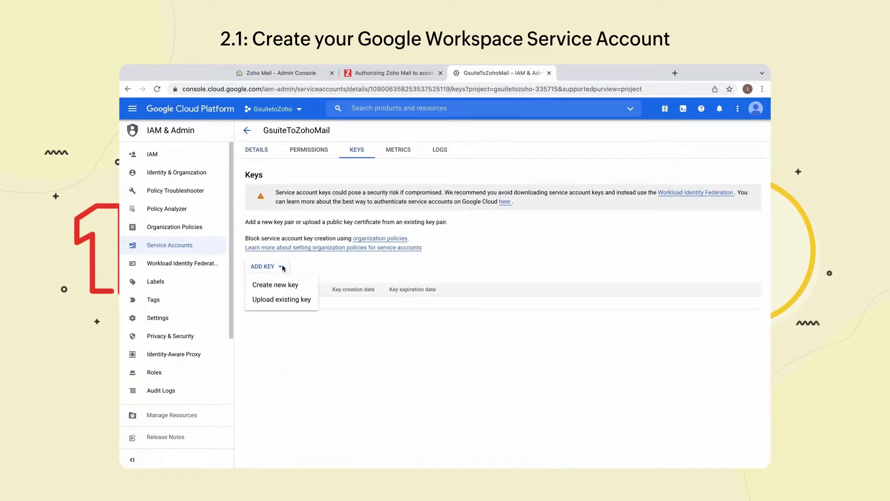
{"action": "left_click", "coordinate": [292, 285]}
{"action": "left_click", "coordinate": [332, 301]}
{"action": "left_click", "coordinate": [547, 350]}
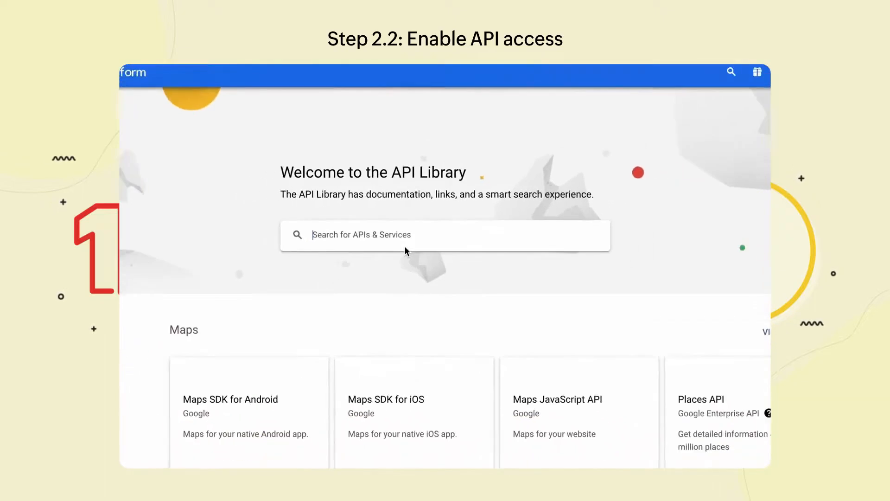
Find the Gmail API in the API Library and enable it for the project.
{"action": "type", "text": "Gmail API"}
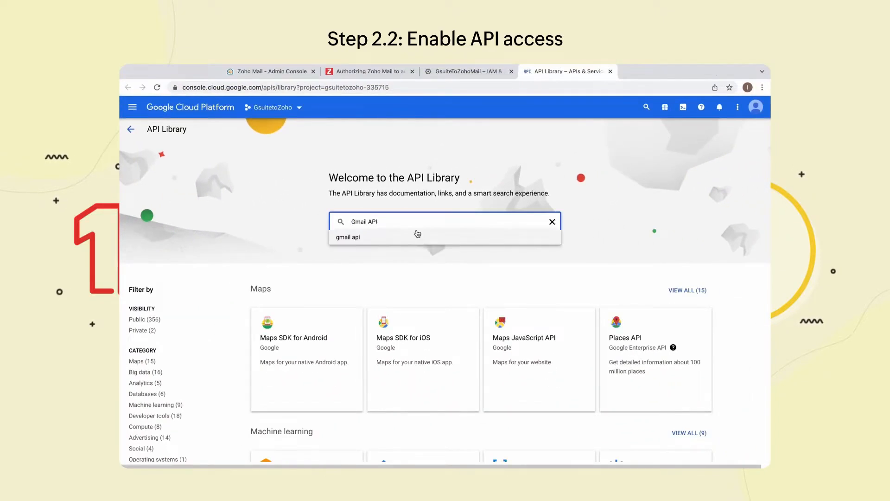
{"action": "left_click", "coordinate": [417, 236]}
{"action": "left_click", "coordinate": [224, 222]}
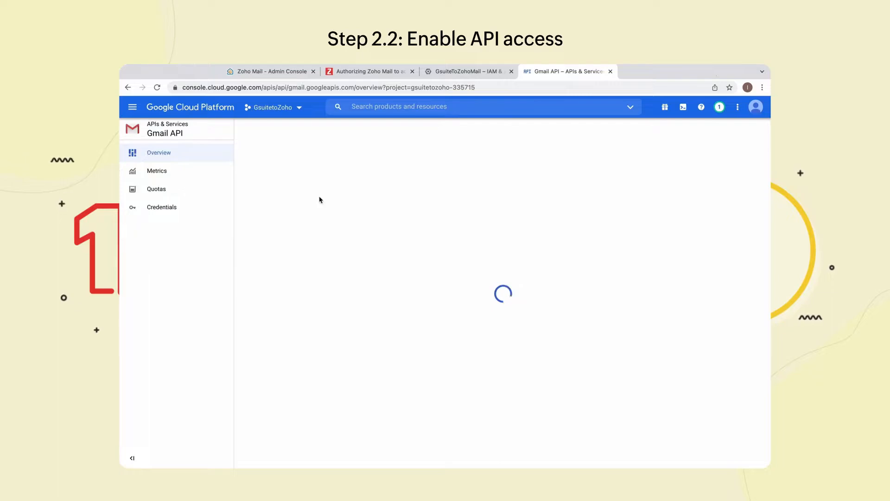
Search for the Google Calendar API and enable it for the project.
{"action": "left_click", "coordinate": [408, 108]}
{"action": "type", "text": "Google Calendar API"}
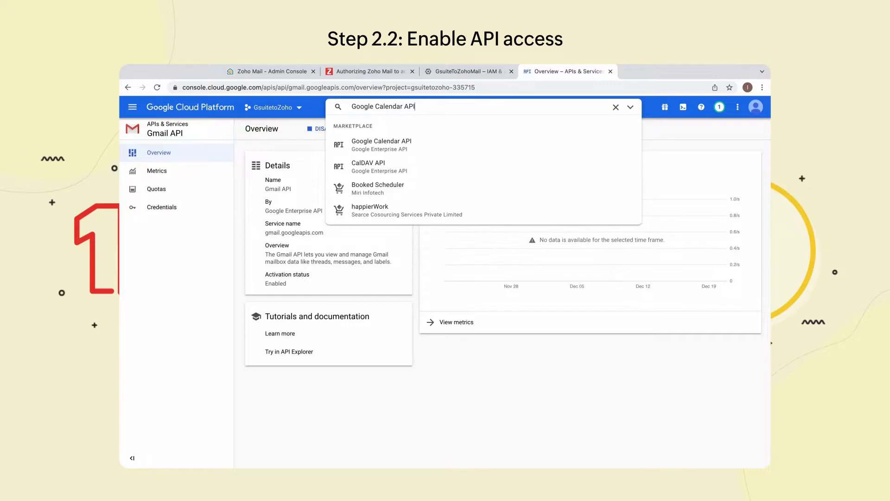
{"action": "left_click", "coordinate": [378, 142]}
{"action": "left_click", "coordinate": [222, 221]}
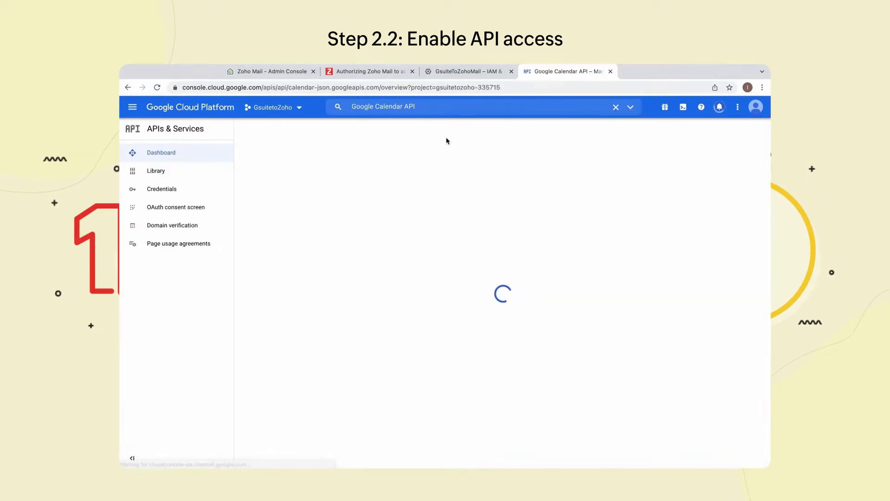
Search for the Contacts API and enable it for the project.
{"action": "left_click", "coordinate": [422, 108]}
{"action": "type", "text": "Contacts API"}
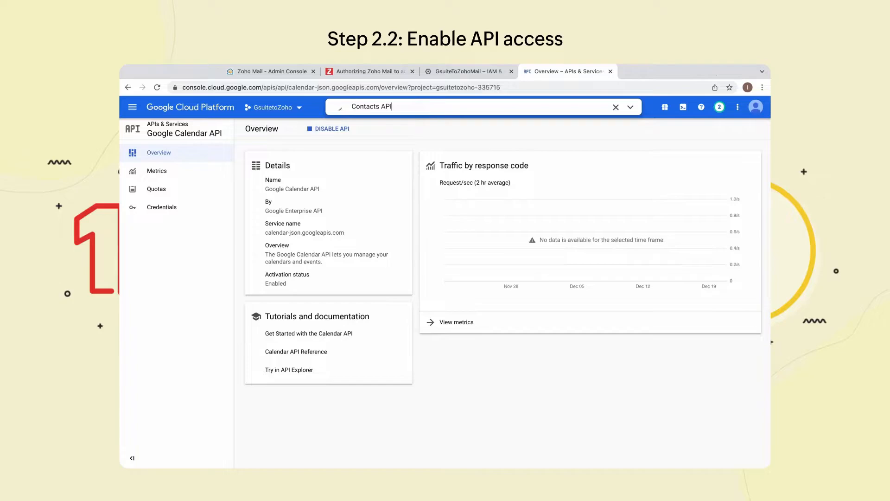
{"action": "key", "text": "Return"}
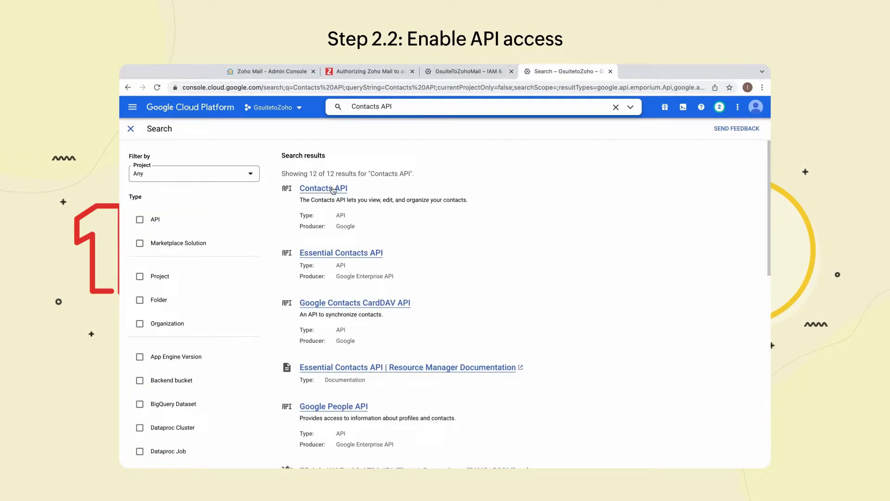
{"action": "left_click", "coordinate": [333, 188]}
{"action": "left_click", "coordinate": [229, 225]}
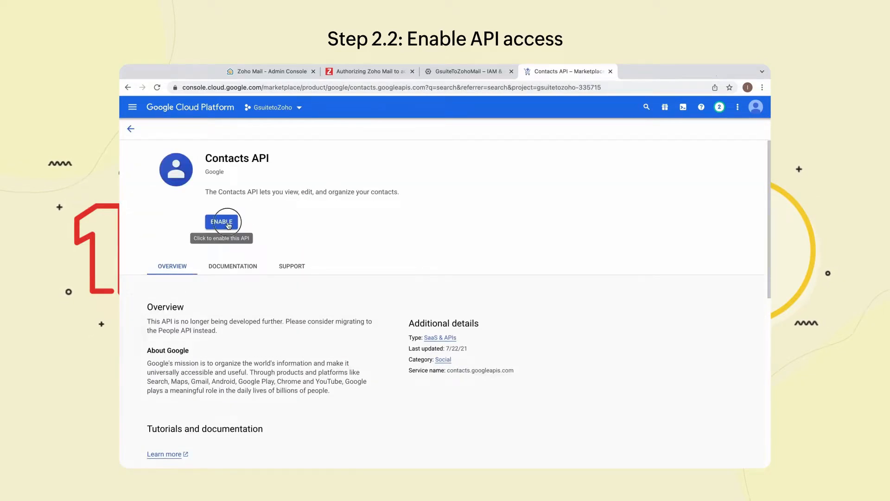
Search for the CalDAV API and enable it for the project.
{"action": "left_click", "coordinate": [419, 110]}
{"action": "type", "text": "CalDAV API"}
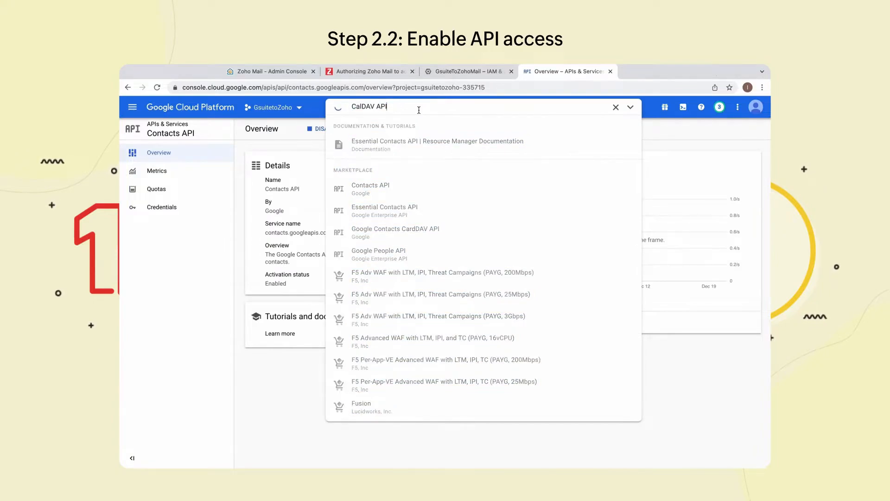
{"action": "key", "text": "Return"}
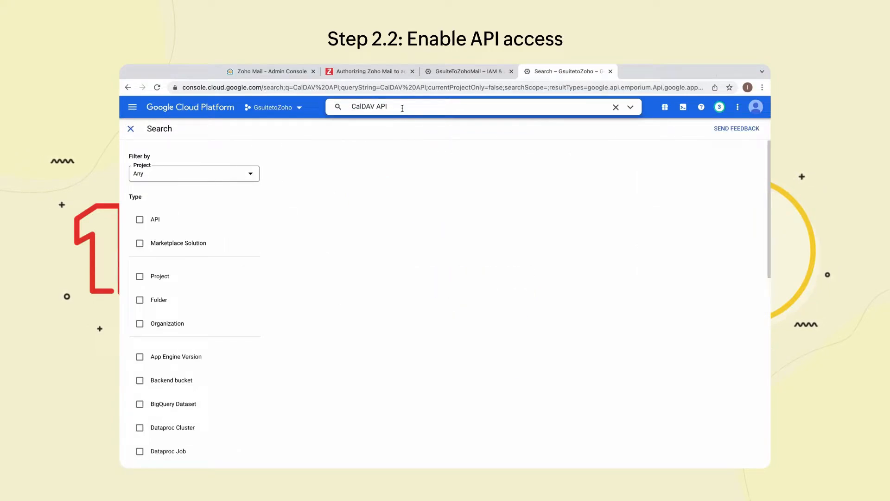
{"action": "left_click", "coordinate": [385, 140]}
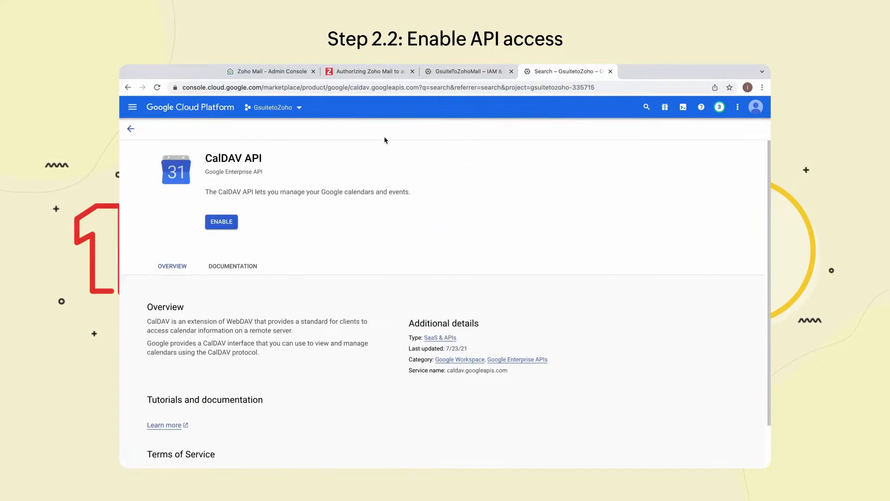
{"action": "left_click", "coordinate": [191, 222]}
Search for Admin SDK and enable the Admin SDK API for the project.
{"action": "triple_click", "coordinate": [425, 108]}
{"action": "key", "text": "BackSpace"}
{"action": "type", "text": "Admin SDK"}
{"action": "key", "text": "Return"}
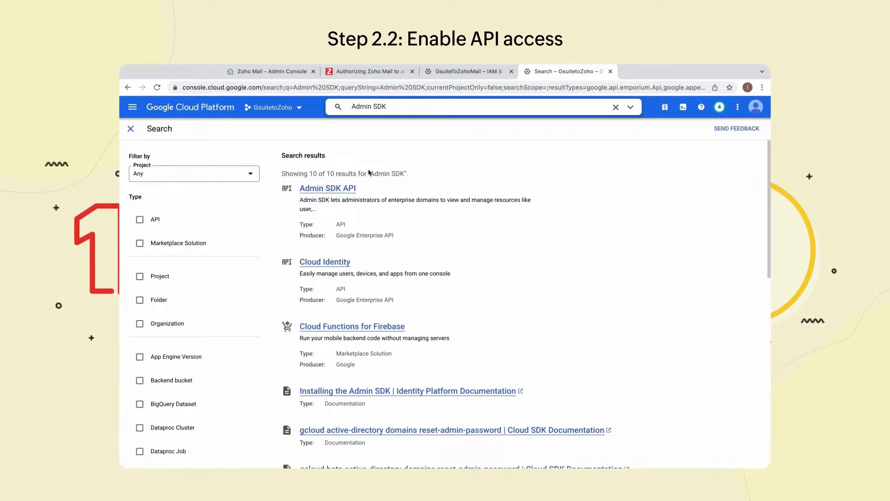
{"action": "left_click", "coordinate": [346, 190]}
{"action": "left_click", "coordinate": [221, 231]}
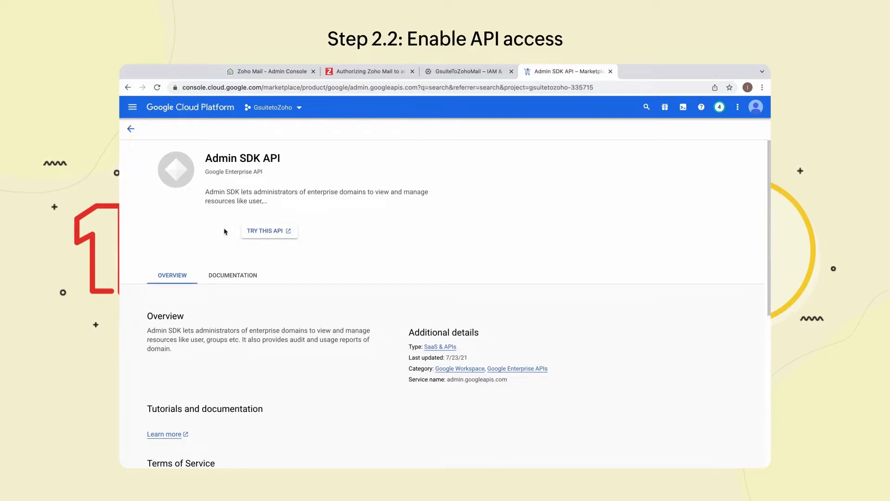
Search for the Google People API and enable it for the project.
{"action": "triple_click", "coordinate": [429, 106]}
{"action": "type", "text": "Google People API"}
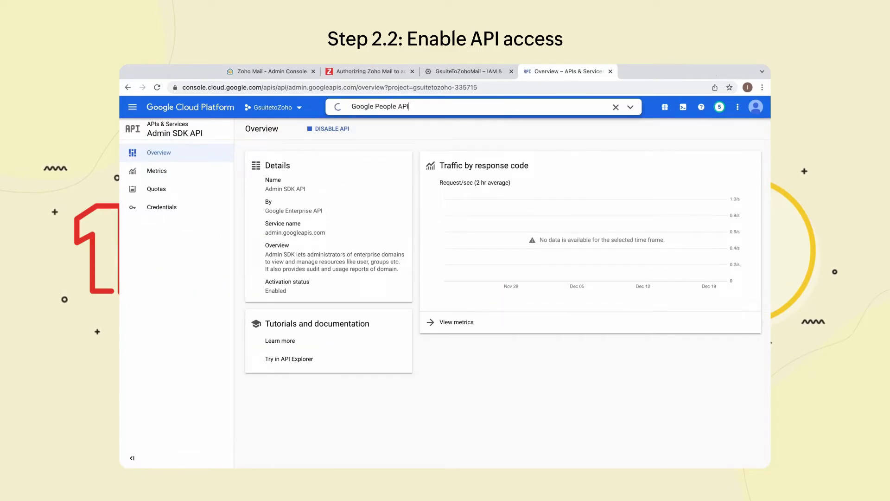
{"action": "key", "text": "Return"}
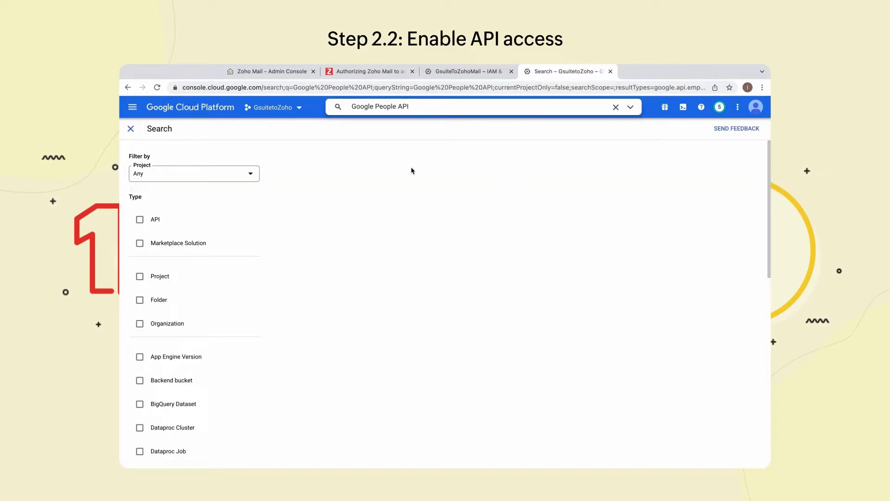
{"action": "left_click", "coordinate": [445, 107]}
{"action": "left_click", "coordinate": [394, 142]}
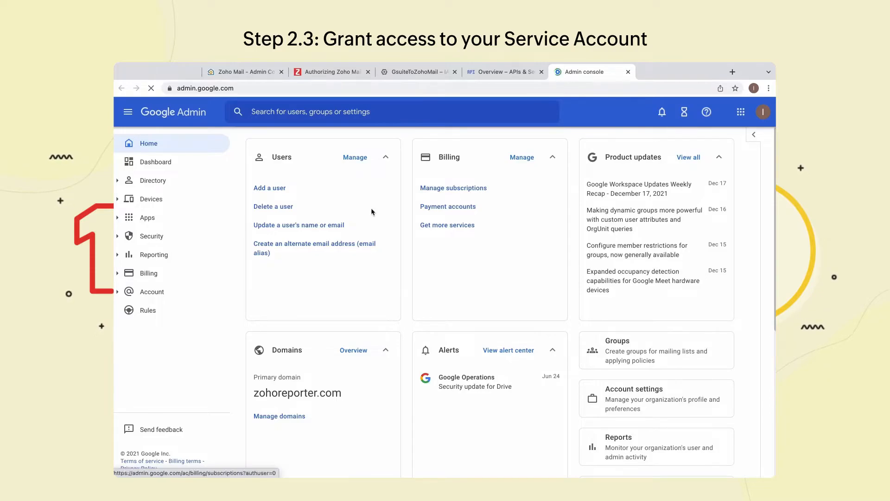
In Google Admin, open the domain-wide delegation management within the API controls of the security settings.
{"action": "left_click", "coordinate": [139, 239]}
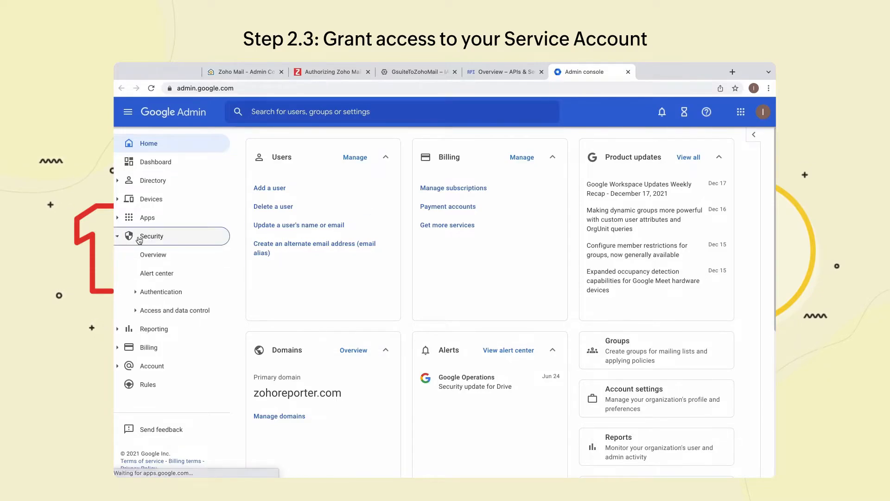
{"action": "left_click", "coordinate": [174, 310]}
{"action": "left_click", "coordinate": [172, 330]}
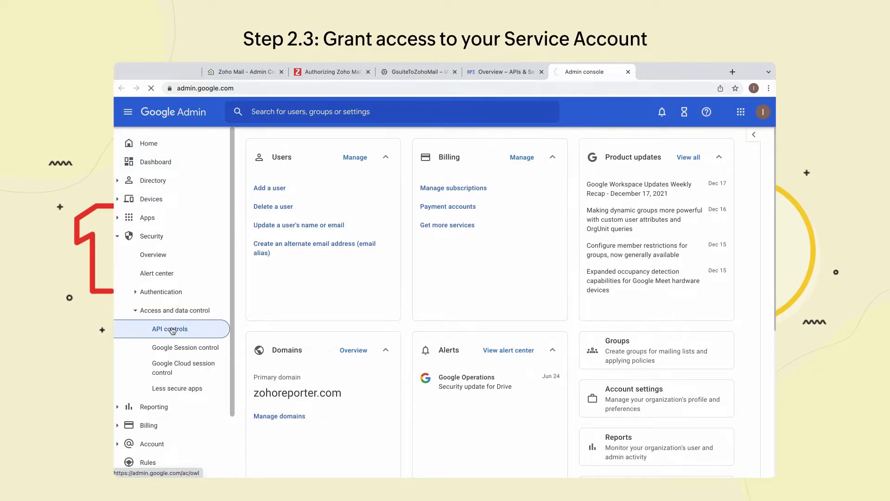
{"action": "scroll", "coordinate": [430, 292], "scroll_direction": "down", "scroll_amount": 5}
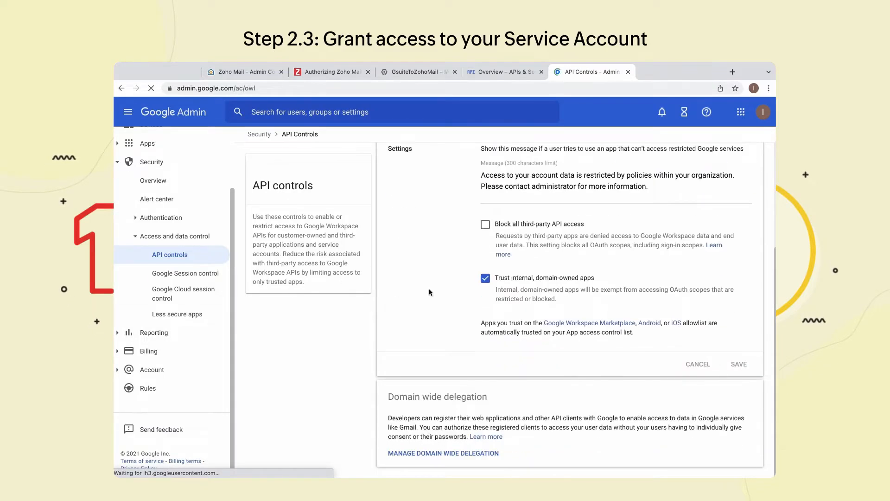
{"action": "left_click", "coordinate": [462, 454]}
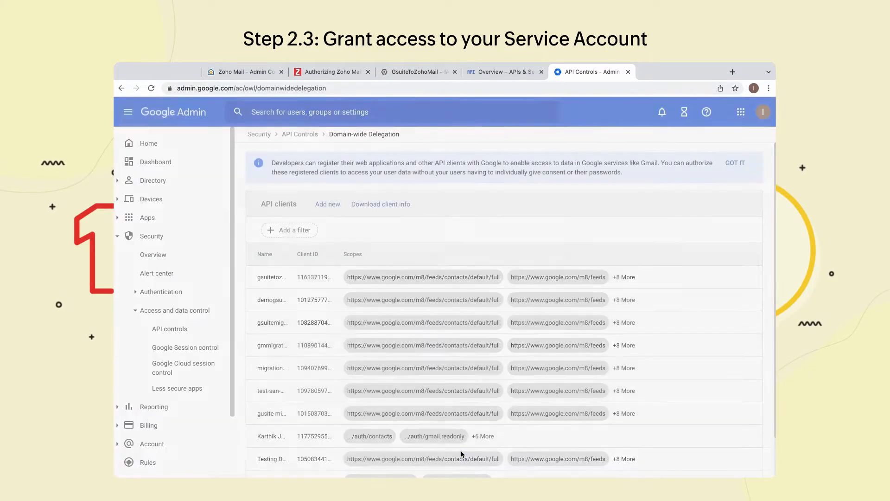
Start a new API client and fill its client ID with the unique ID copied from the GsuiteToZohoMail service account details.
{"action": "left_click", "coordinate": [327, 205]}
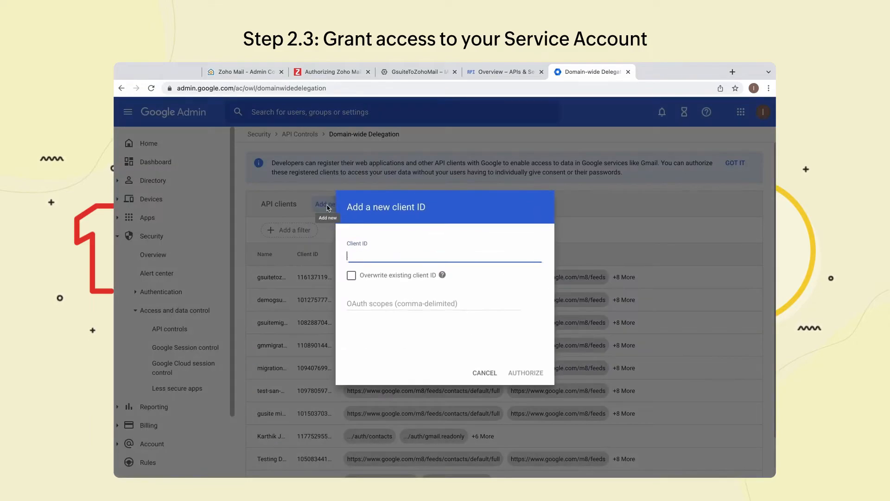
{"action": "left_click", "coordinate": [402, 74]}
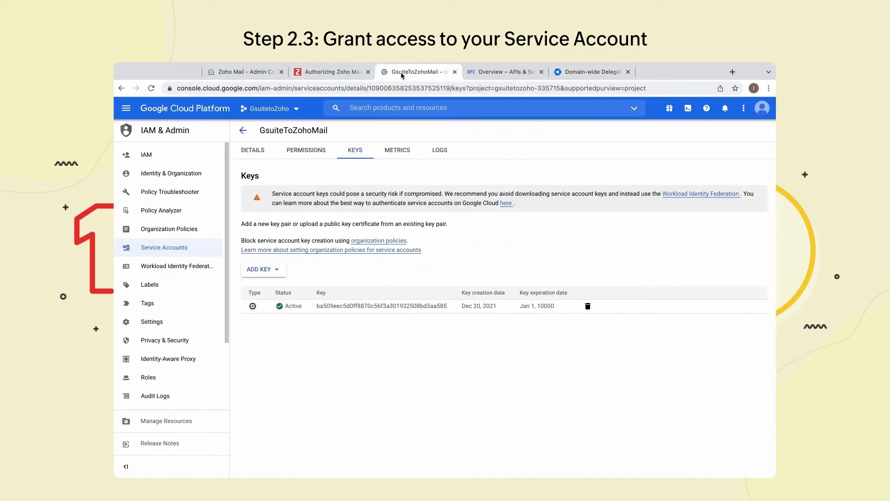
{"action": "left_click", "coordinate": [253, 150]}
{"action": "double_click", "coordinate": [288, 285]}
{"action": "right_click", "coordinate": [287, 288]}
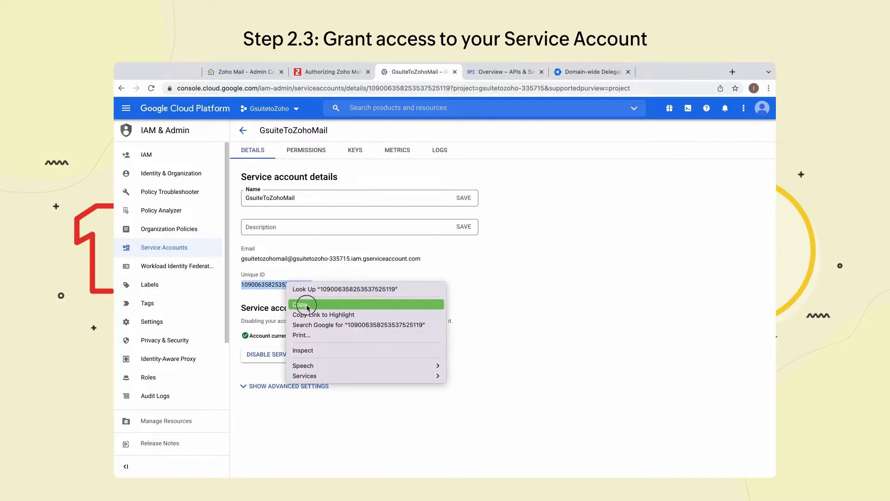
{"action": "left_click", "coordinate": [300, 304]}
{"action": "left_click", "coordinate": [564, 74]}
{"action": "key", "text": "ctrl+v"}
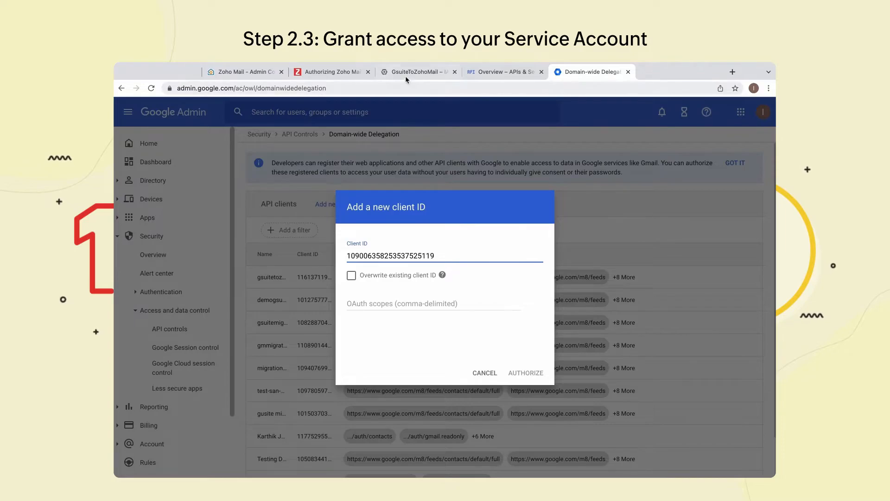
Copy the full list of API scopes from the Zoho help page into the new client's OAuth scopes and authorize the client.
{"action": "left_click", "coordinate": [343, 72]}
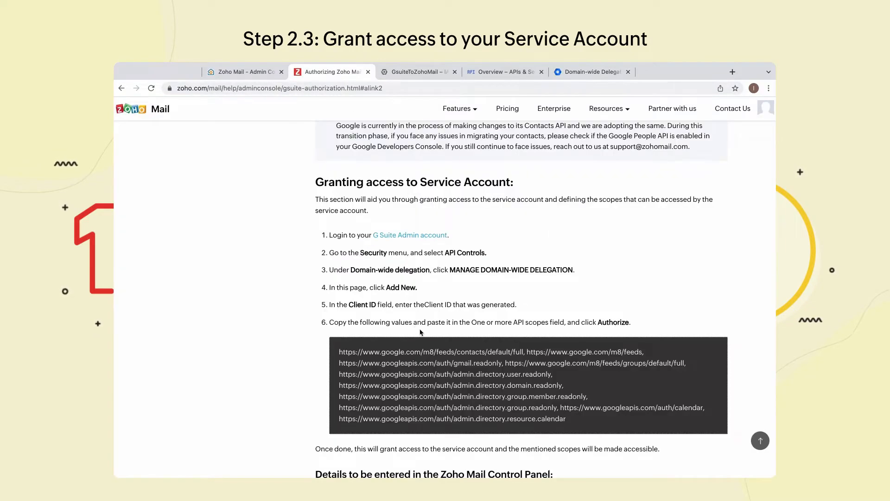
{"action": "scroll", "coordinate": [420, 332], "scroll_direction": "down", "scroll_amount": 5}
{"action": "left_click_drag", "start_coordinate": [340, 222], "coordinate": [567, 291]}
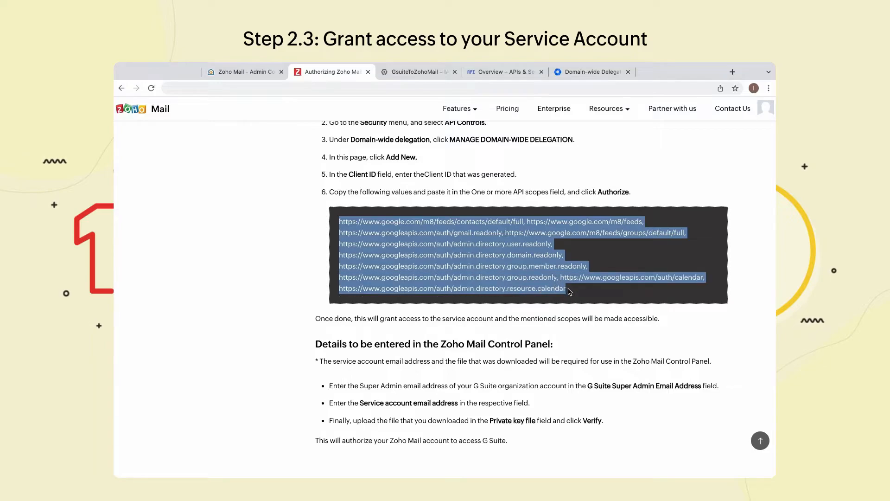
{"action": "left_click", "coordinate": [583, 74]}
{"action": "left_click", "coordinate": [397, 300]}
{"action": "key", "text": "ctrl+v"}
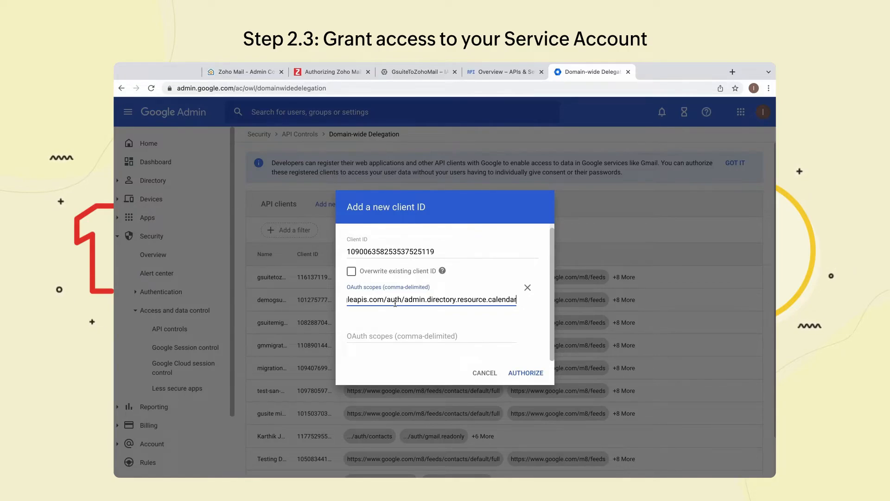
{"action": "left_click", "coordinate": [512, 373]}
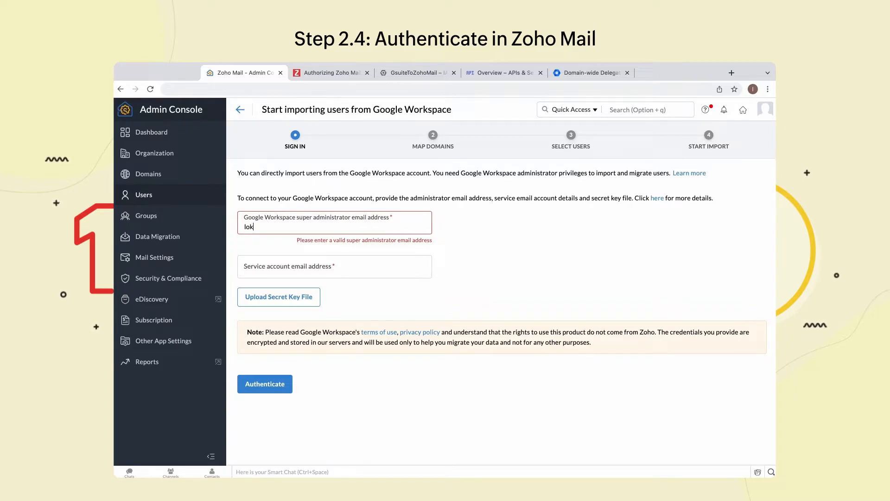
In the Zoho Mail Admin Console, enter the super administrator's email address and the service account email copied from the GsuiteToZohoMail details.
{"action": "type", "text": "reporter.com"}
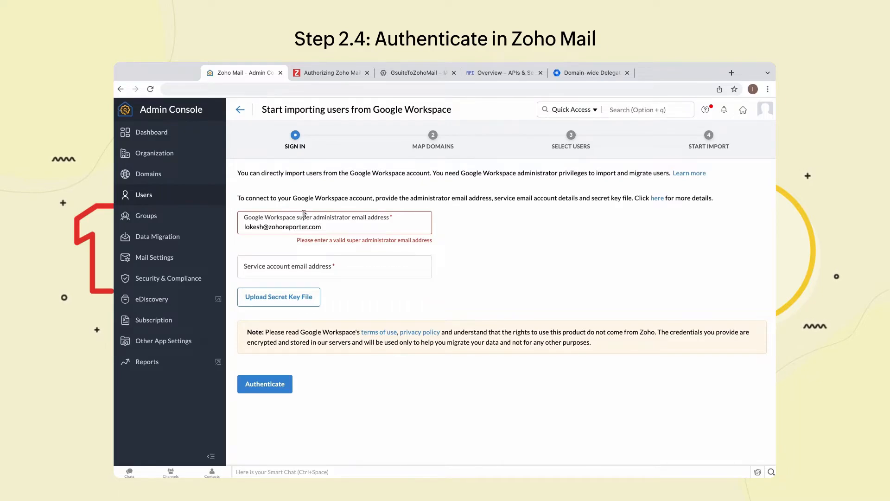
{"action": "left_click", "coordinate": [307, 269]}
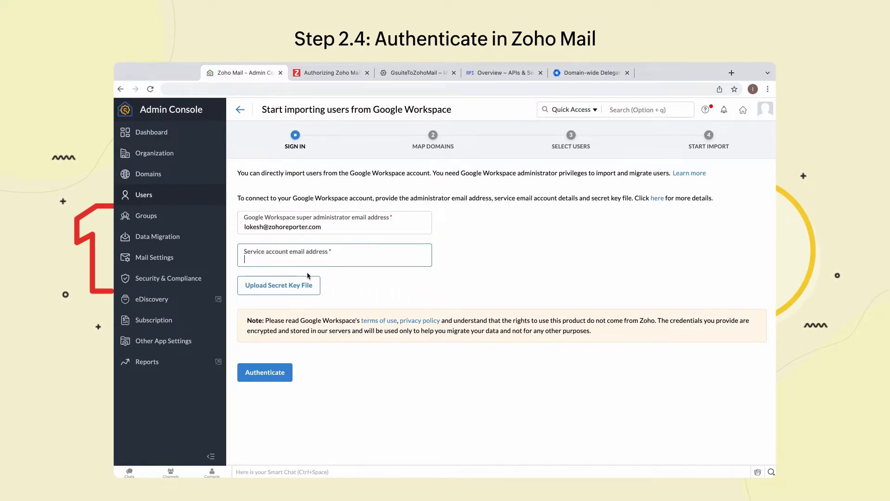
{"action": "left_click", "coordinate": [389, 73]}
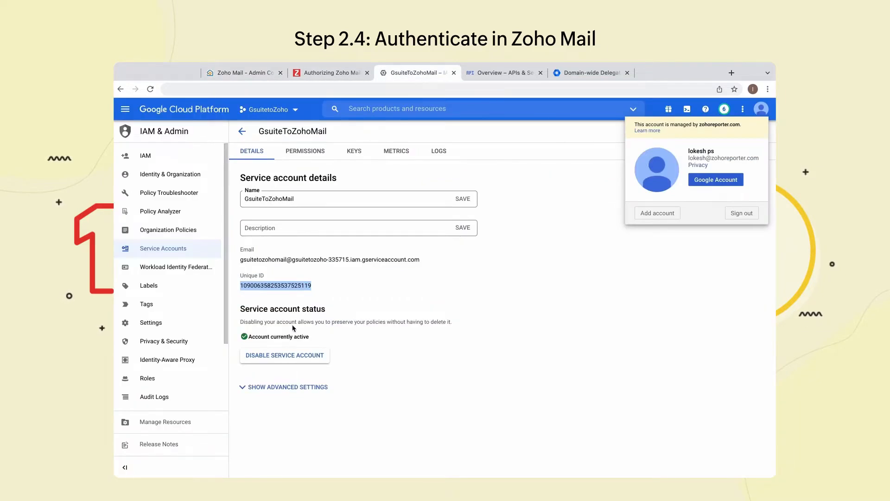
{"action": "triple_click", "coordinate": [278, 259]}
{"action": "right_click", "coordinate": [284, 259]}
{"action": "left_click", "coordinate": [306, 280]}
{"action": "left_click", "coordinate": [246, 73]}
{"action": "key", "text": "super+v"}
Upload the downloaded P12 secret key file and authenticate the Google Workspace connection.
{"action": "left_click", "coordinate": [274, 383]}
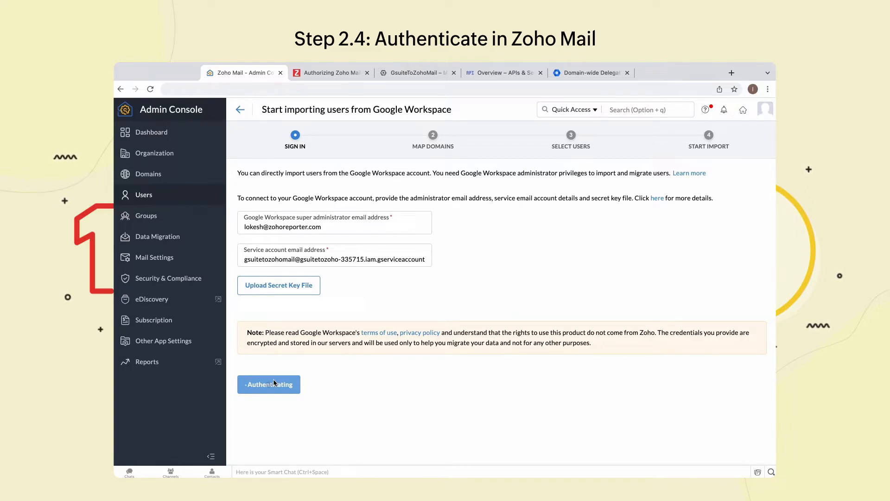
{"action": "left_click", "coordinate": [308, 293]}
{"action": "left_click", "coordinate": [433, 303]}
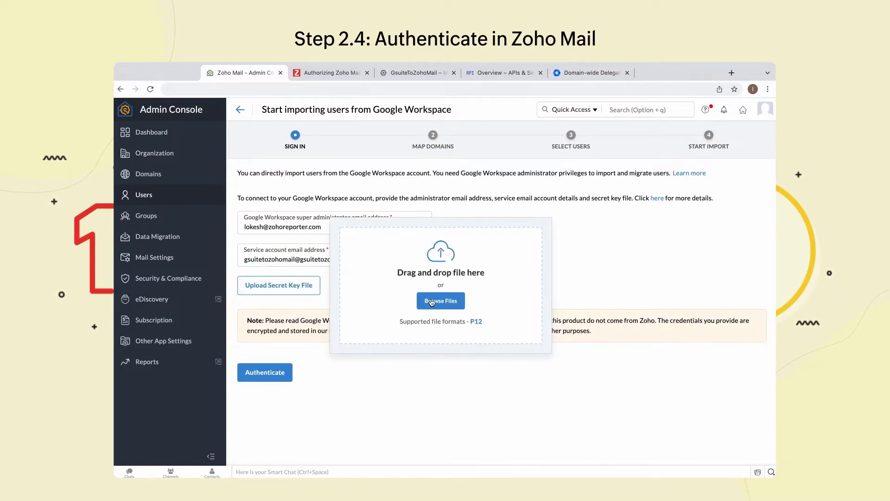
{"action": "key", "text": "Return"}
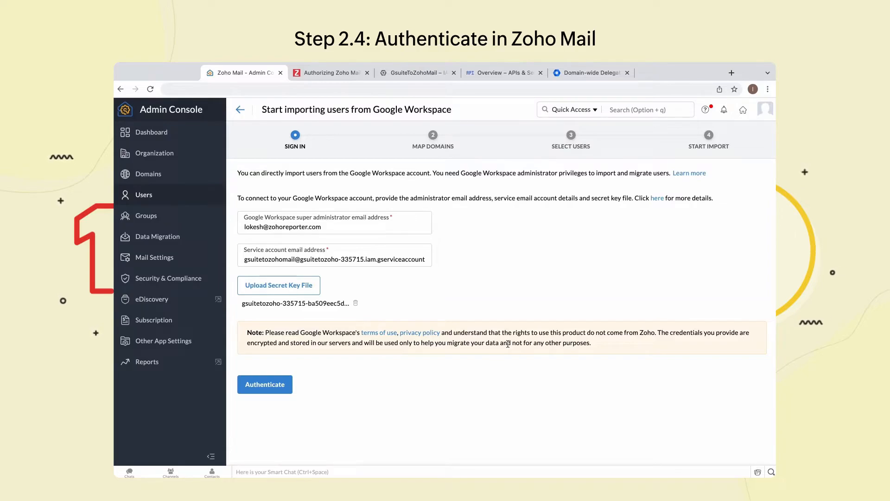
{"action": "left_click", "coordinate": [274, 380]}
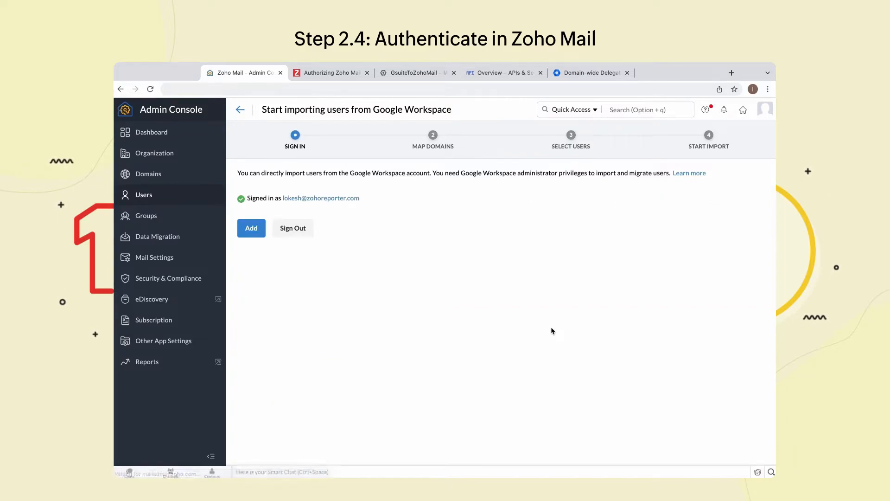
Accept the domain mapping to wptraining.today, find the administrator's account in the user list and select it for import.
{"action": "left_click", "coordinate": [252, 229]}
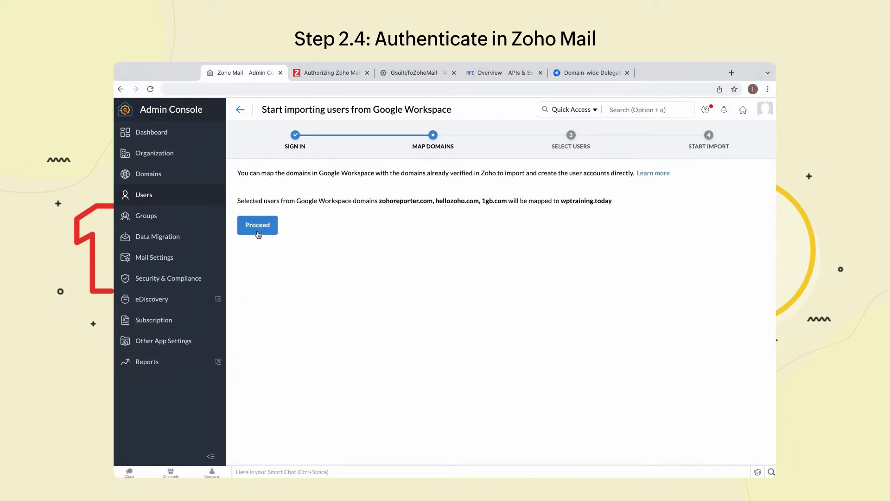
{"action": "left_click", "coordinate": [258, 225]}
{"action": "type", "text": "lok"}
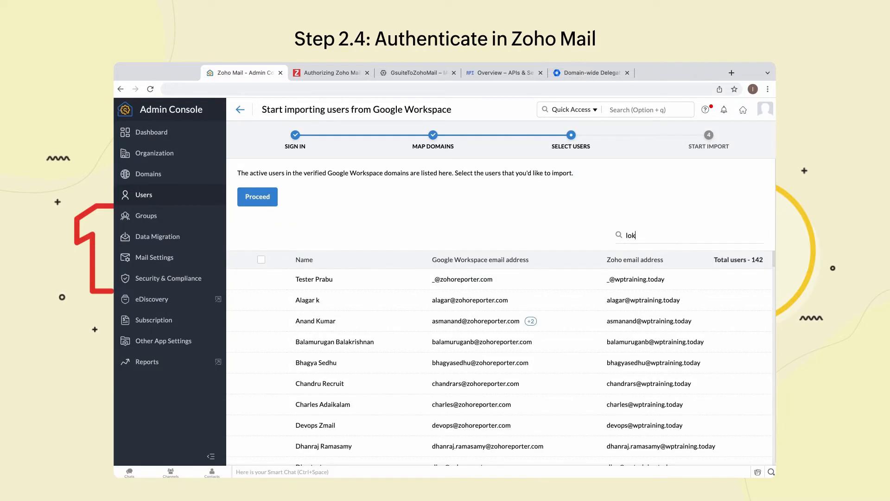
{"action": "left_click", "coordinate": [261, 279]}
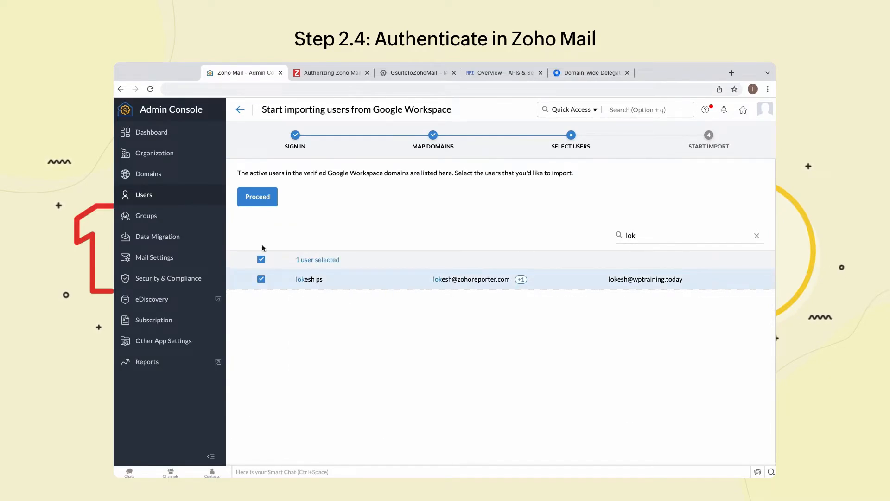
{"action": "left_click", "coordinate": [257, 197]}
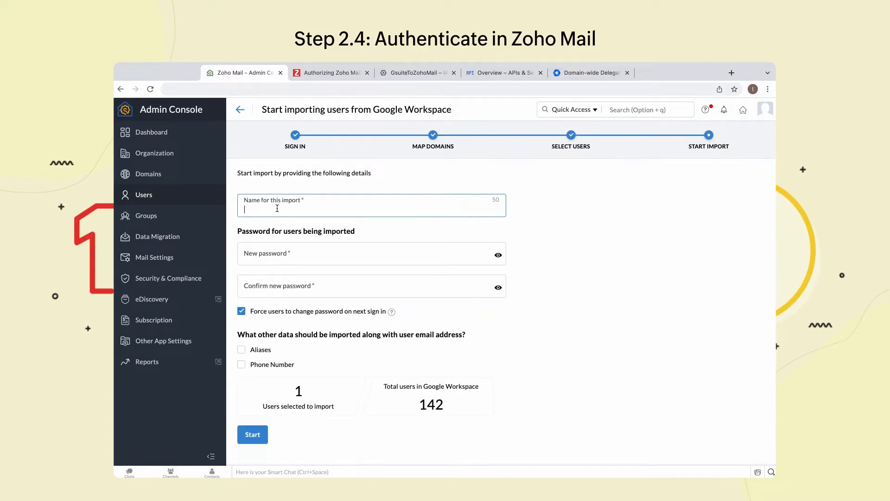
Name the import UserImport, then enter and confirm the new password for the imported users.
{"action": "type", "text": "UserImport"}
{"action": "left_click", "coordinate": [280, 258]}
{"action": "type", "text": "•••••••••••••"}
{"action": "left_click", "coordinate": [279, 292]}
{"action": "type", "text": "•••"}
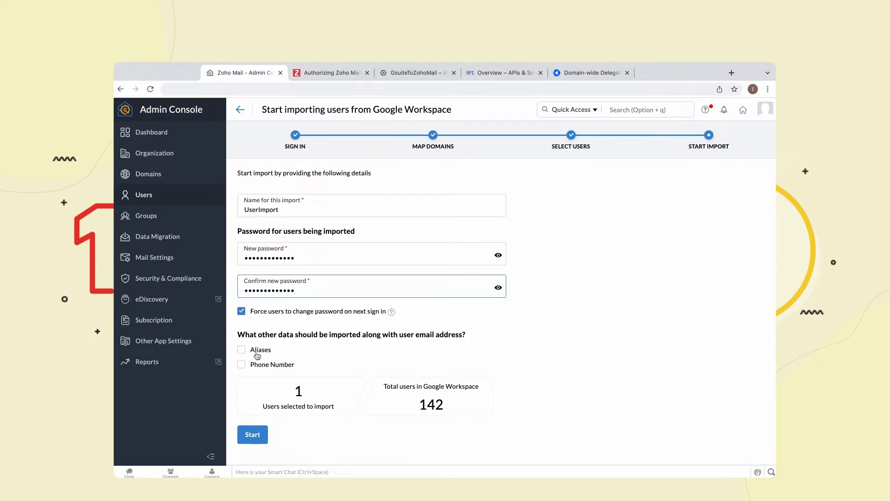
Include aliases and phone numbers in the user import and start it.
{"action": "left_click", "coordinate": [242, 352]}
{"action": "left_click", "coordinate": [242, 365]}
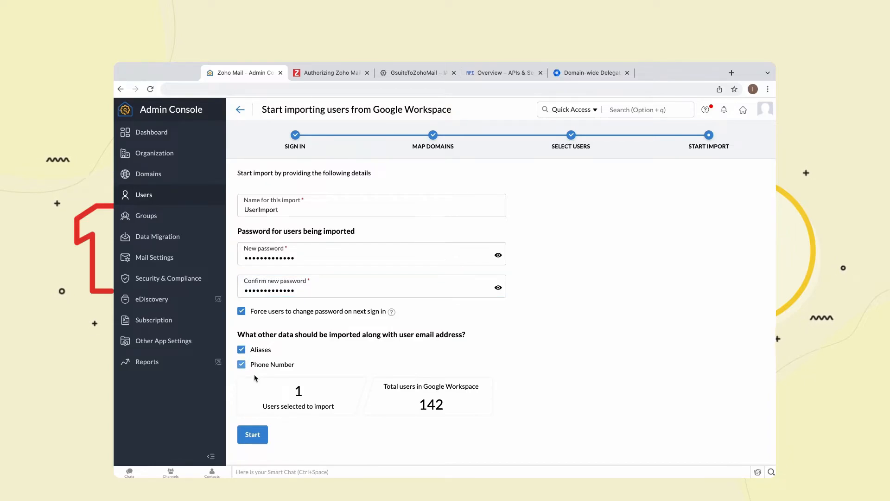
{"action": "left_click", "coordinate": [252, 434]}
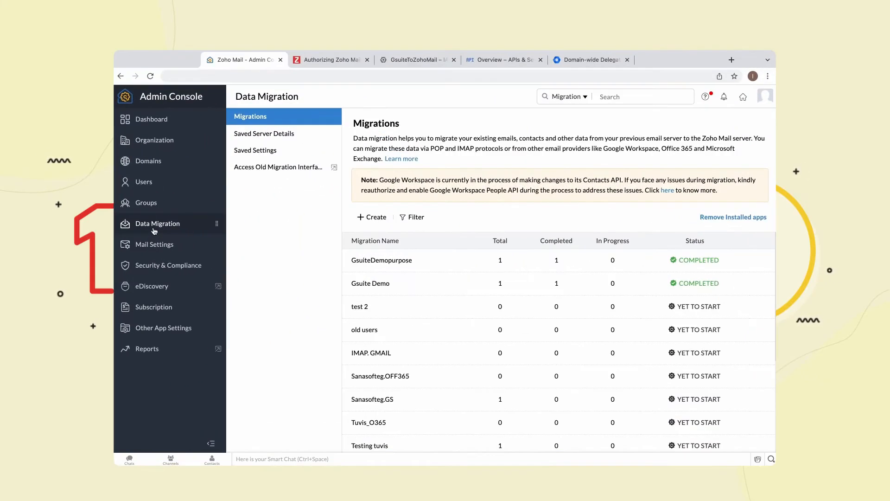
Create a new data migration and name it DataMigration.
{"action": "left_click", "coordinate": [371, 212]}
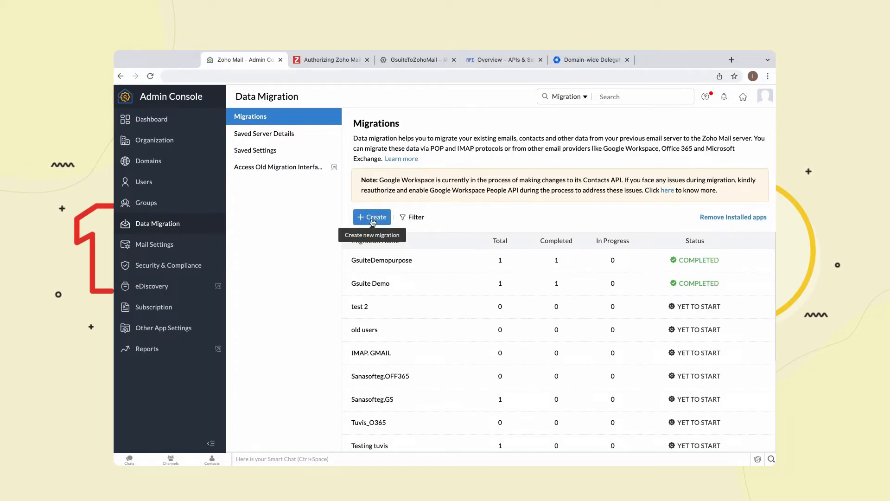
{"action": "left_click", "coordinate": [372, 218]}
{"action": "type", "text": "Dat"}
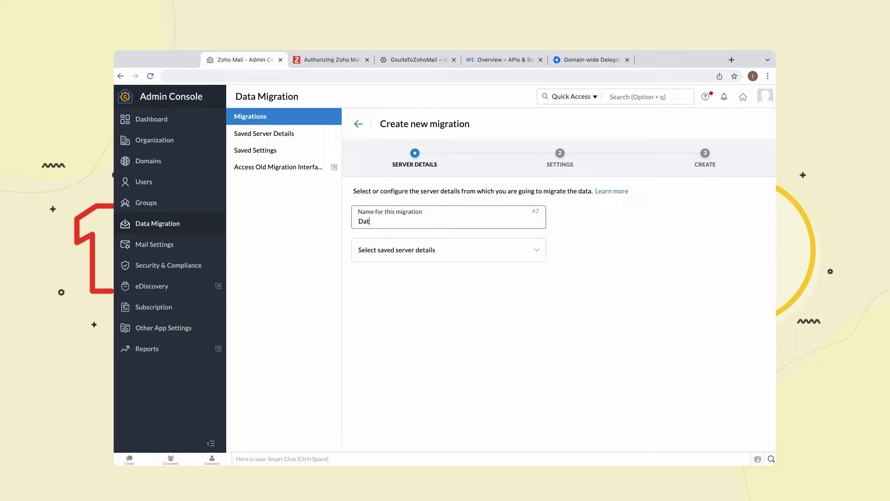
{"action": "type", "text": "aMigration"}
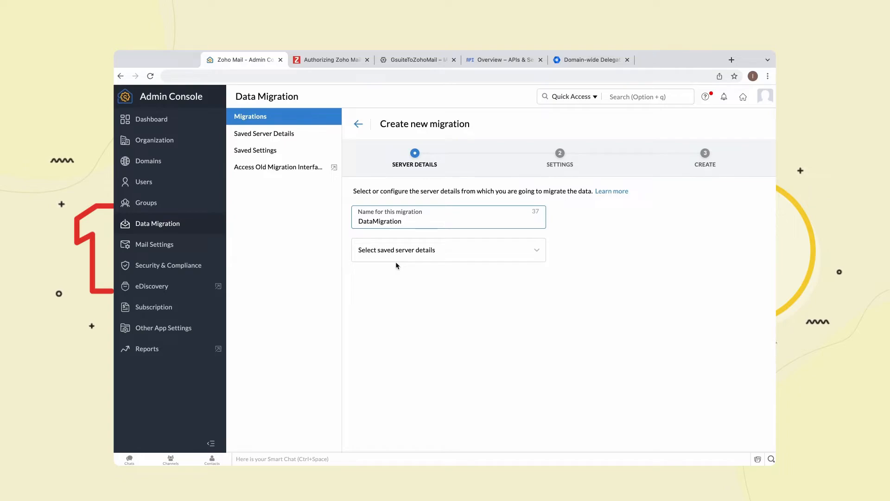
Add new server details to the migration with Google Workspace as the application, using the signed-in account.
{"action": "left_click", "coordinate": [397, 255]}
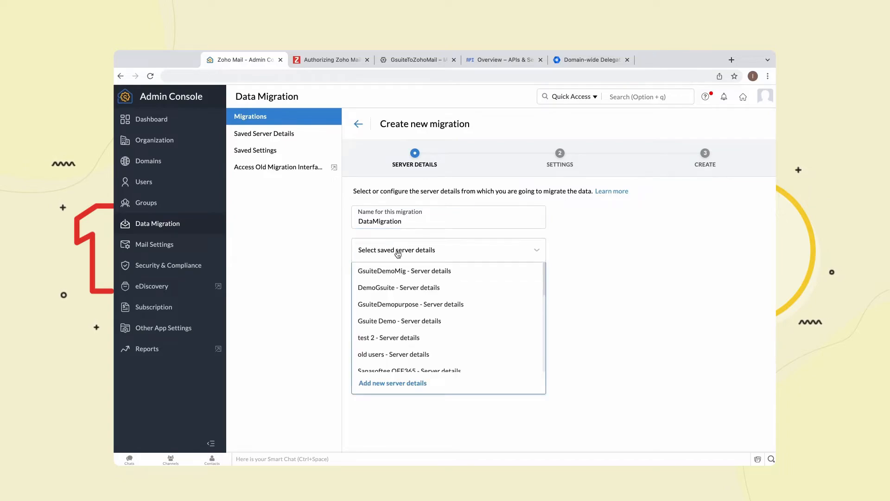
{"action": "left_click", "coordinate": [402, 383]}
{"action": "left_click", "coordinate": [386, 290]}
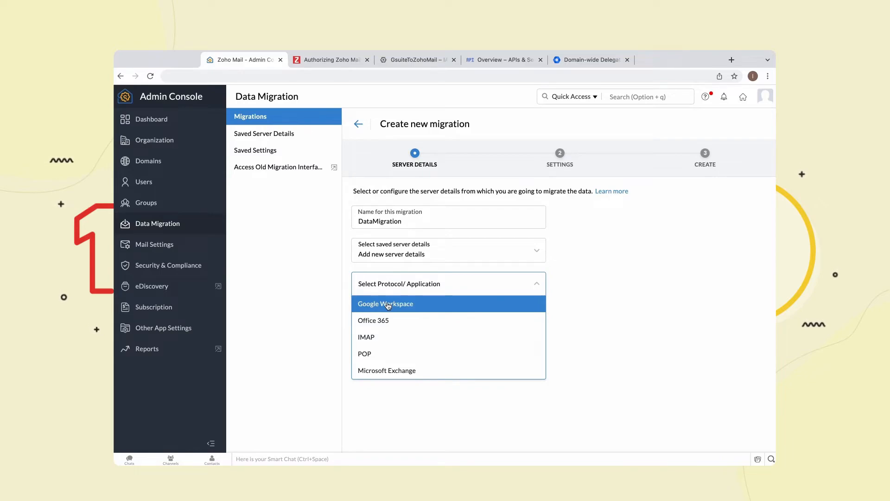
{"action": "left_click", "coordinate": [388, 304]}
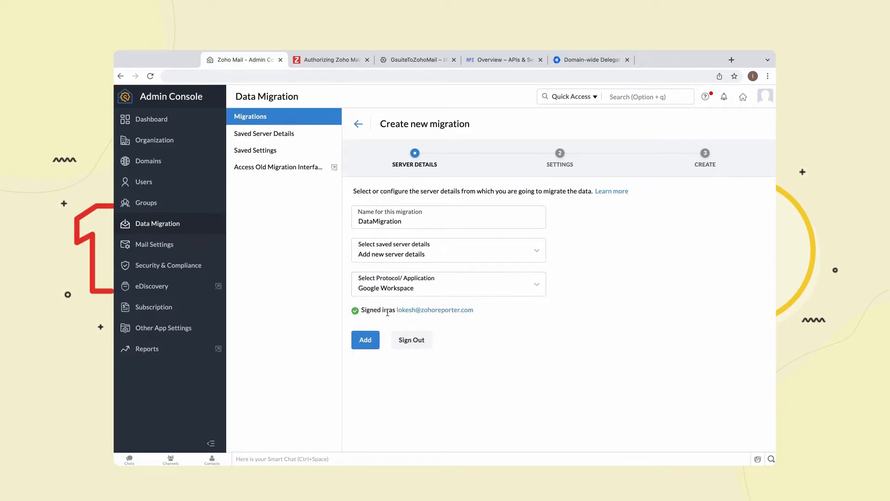
{"action": "left_click", "coordinate": [370, 344]}
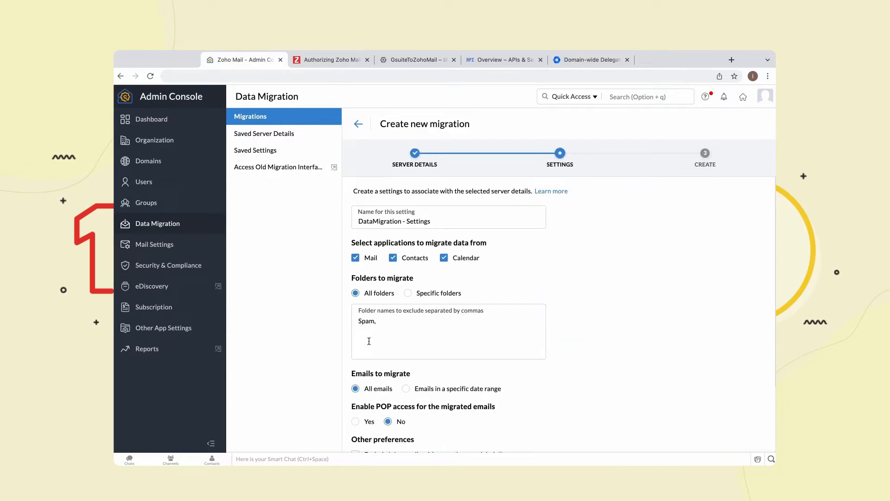
Exclude Inbox mails with multiple labels, mark Important and Starred as tags, enable POP access, and add the migration settings.
{"action": "left_click_drag", "start_coordinate": [351, 238], "coordinate": [486, 239]}
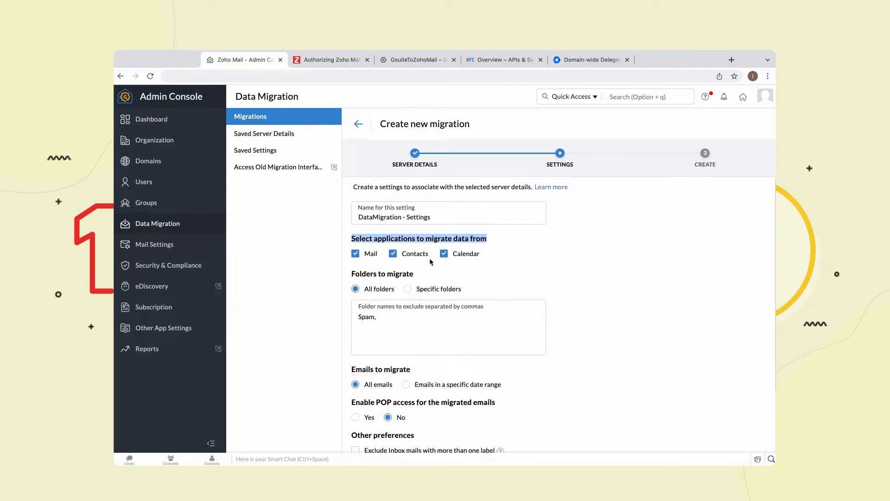
{"action": "scroll", "coordinate": [421, 359], "scroll_direction": "down", "scroll_amount": 4}
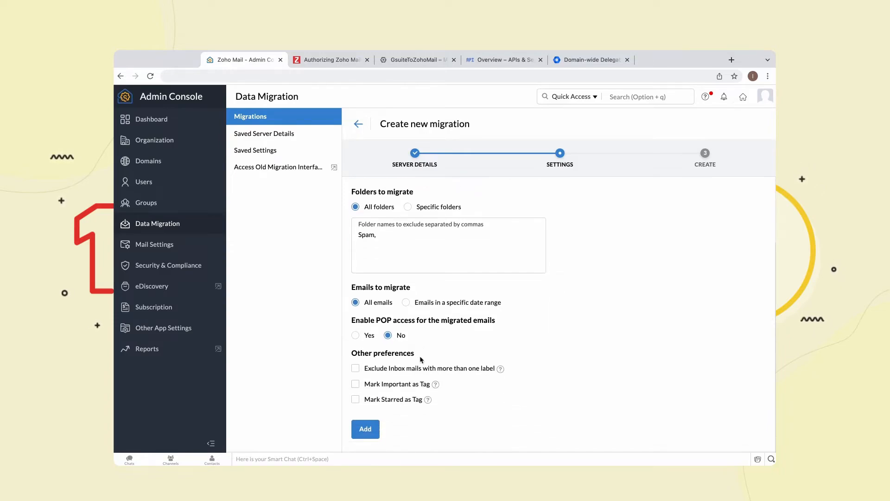
{"action": "left_click", "coordinate": [356, 369]}
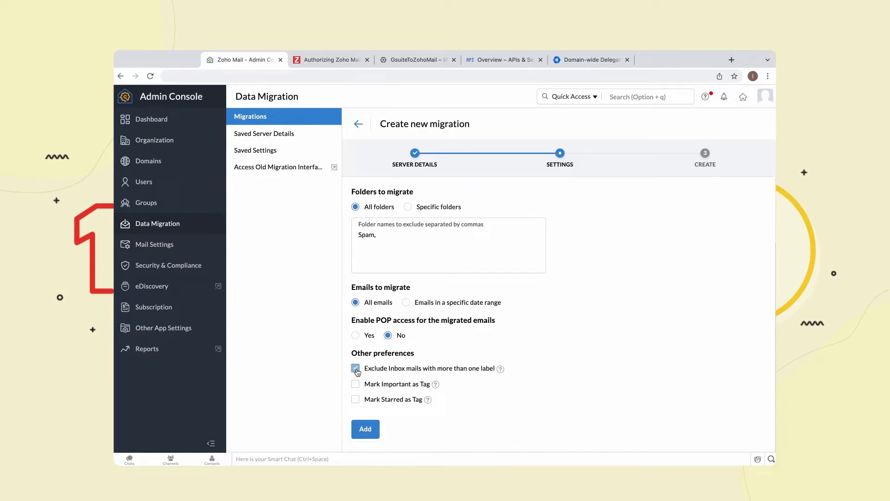
{"action": "left_click", "coordinate": [357, 384]}
{"action": "left_click", "coordinate": [357, 399]}
{"action": "left_click", "coordinate": [357, 337]}
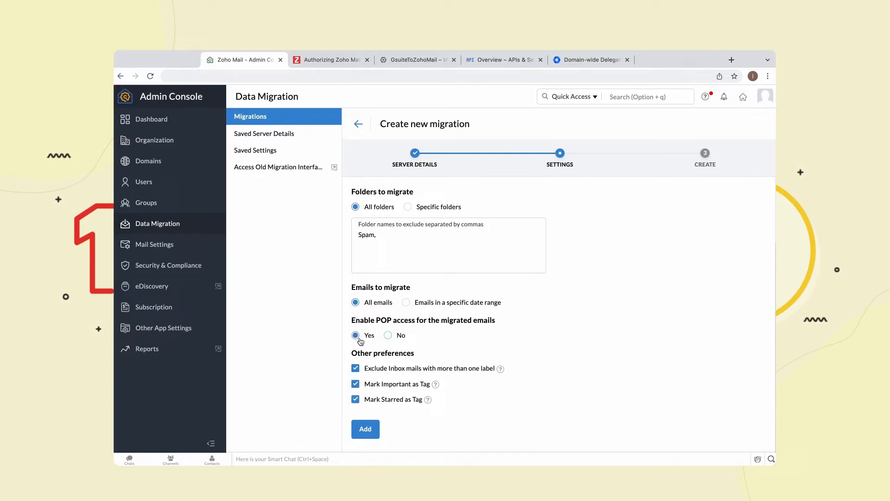
{"action": "left_click", "coordinate": [374, 429]}
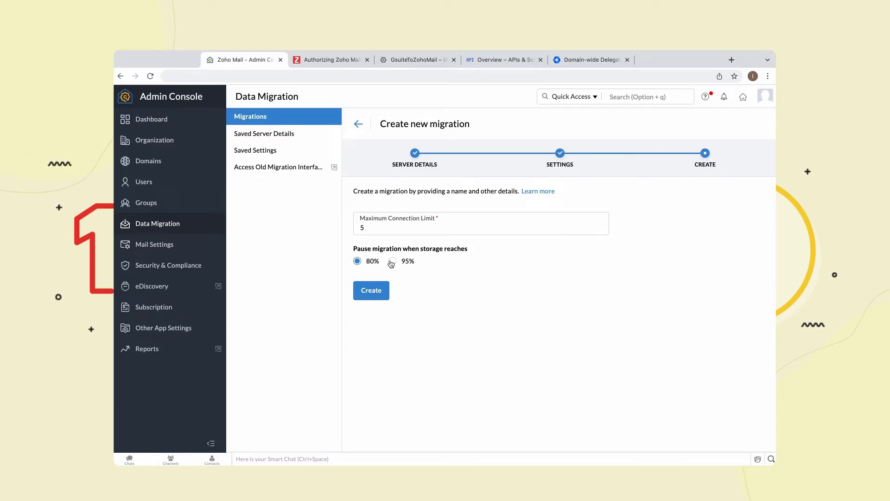
Create the migration with a maximum connection limit of 10, pausing when storage reaches 95%.
{"action": "left_click", "coordinate": [392, 262]}
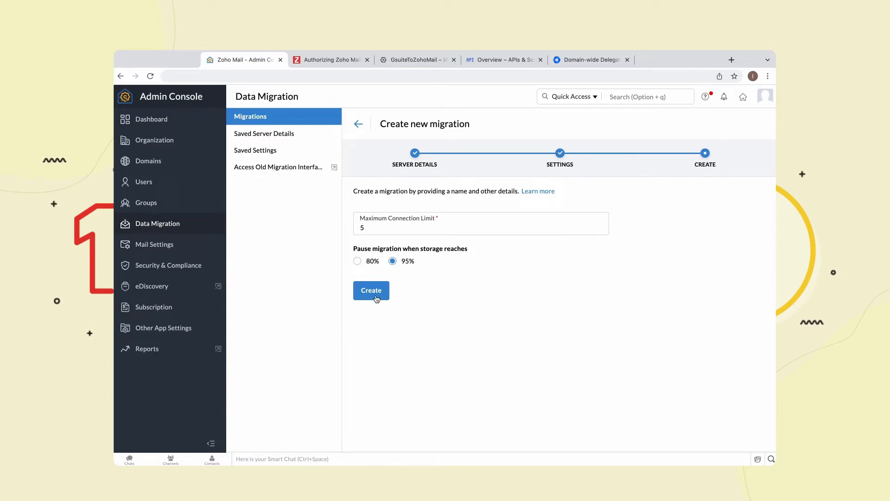
{"action": "left_click", "coordinate": [370, 230]}
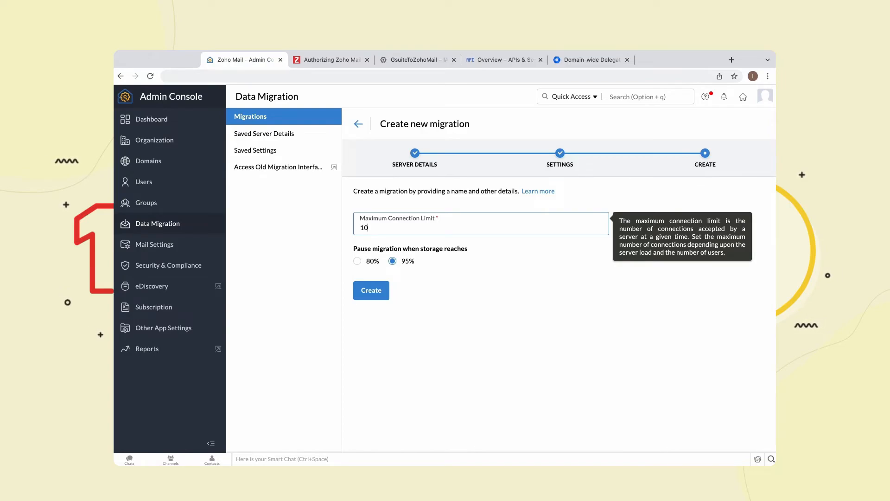
{"action": "left_click", "coordinate": [370, 289]}
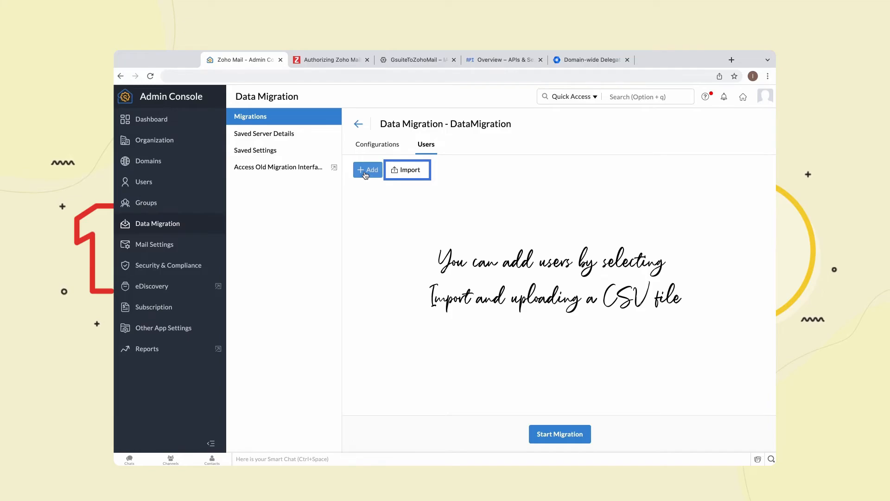
Add a user account to the migration, pairing the user's zohoreporter.com source email with their wptraining.today destination email at High priority.
{"action": "left_click", "coordinate": [366, 171]}
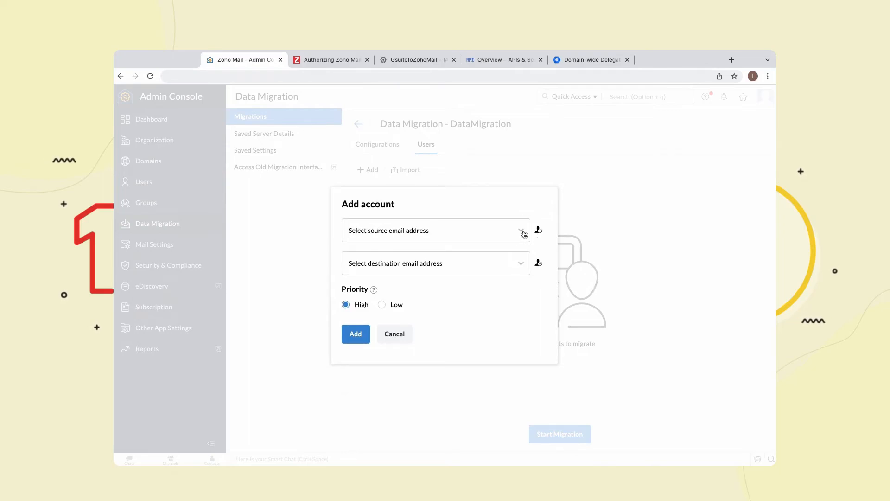
{"action": "left_click", "coordinate": [522, 232]}
{"action": "type", "text": "lok"}
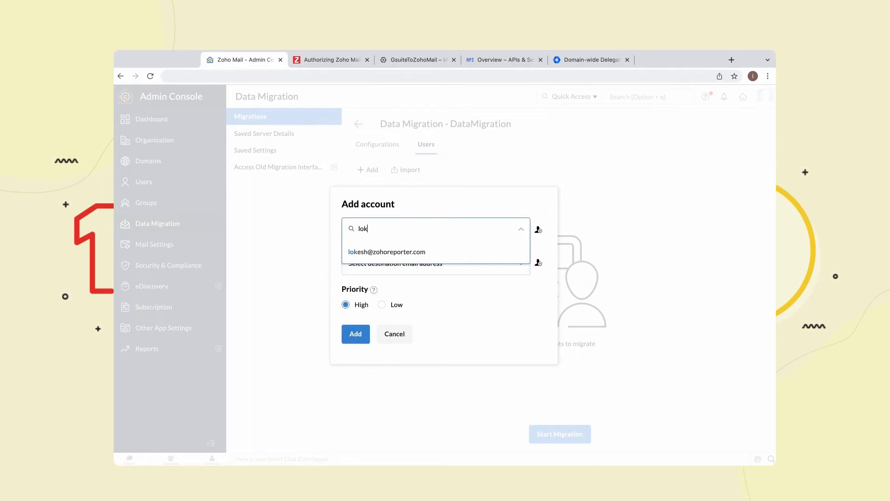
{"action": "left_click", "coordinate": [422, 253]}
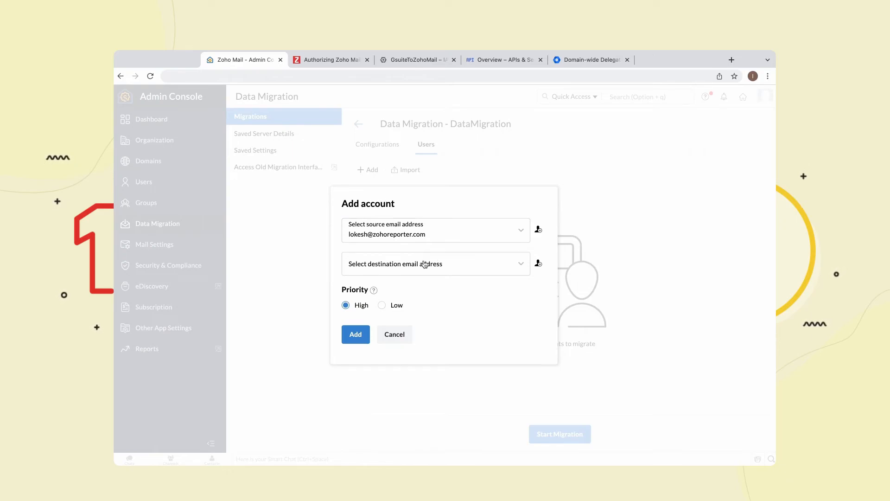
{"action": "left_click", "coordinate": [423, 265]}
{"action": "type", "text": "lok"}
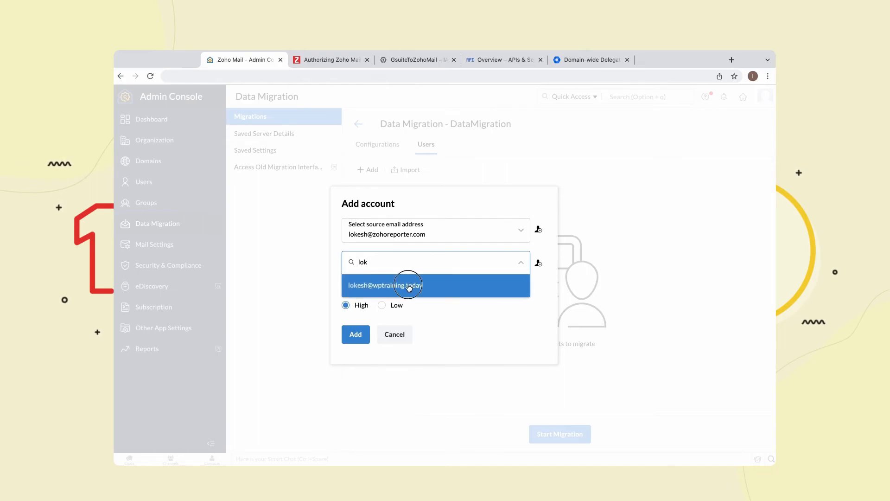
{"action": "left_click", "coordinate": [408, 284]}
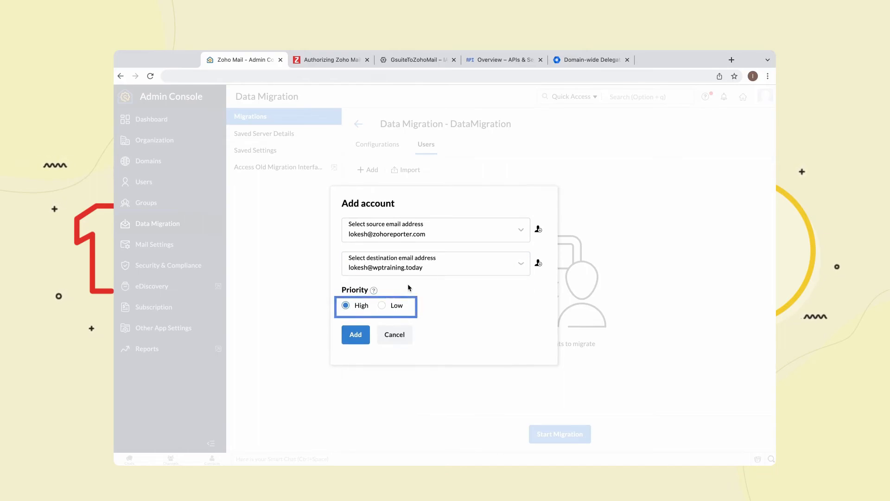
{"action": "left_click", "coordinate": [359, 335]}
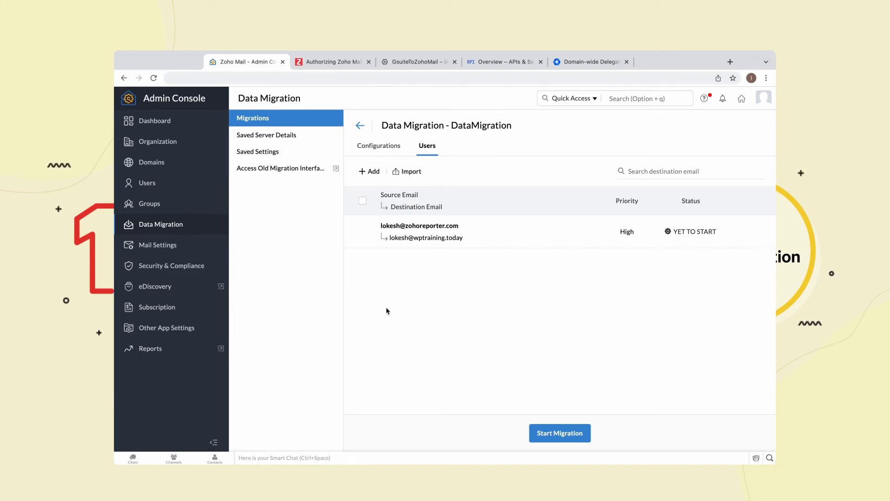
Start the DataMigration migration and confirm the start.
{"action": "left_click", "coordinate": [554, 436]}
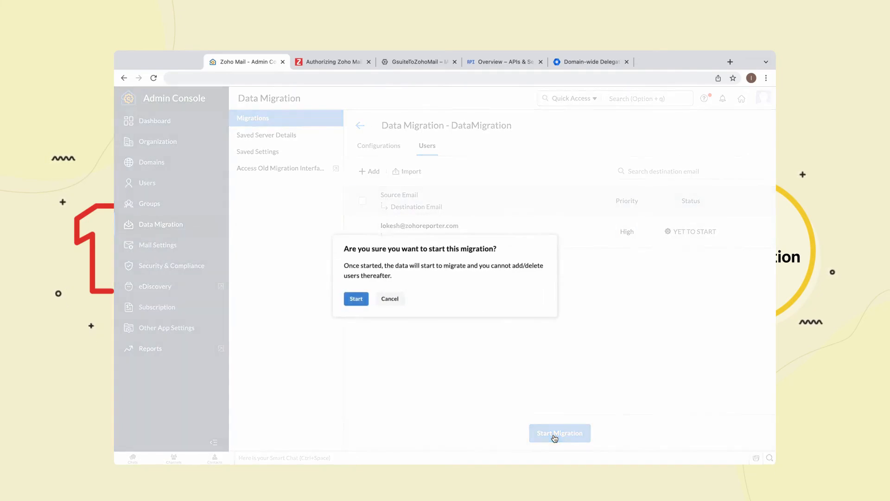
{"action": "left_click", "coordinate": [354, 298]}
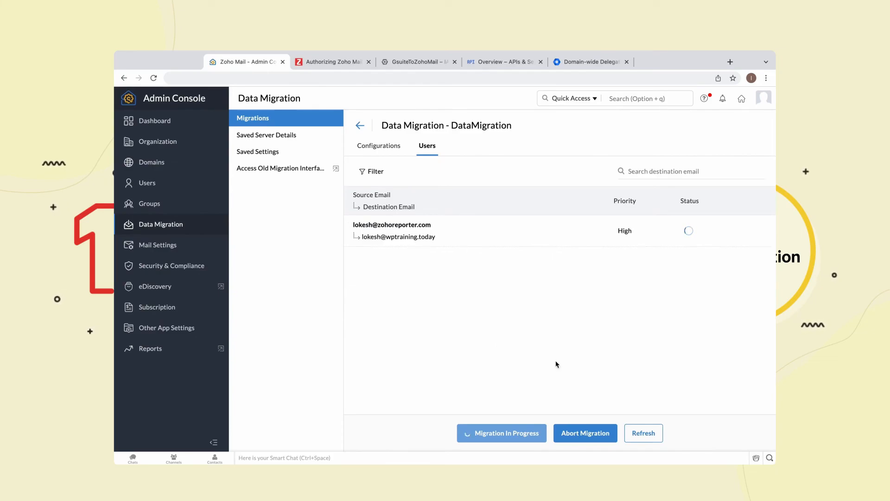
Refresh the migration's progress, return to the list of migrations and open DataMigration to check its status details.
{"action": "left_click", "coordinate": [644, 433]}
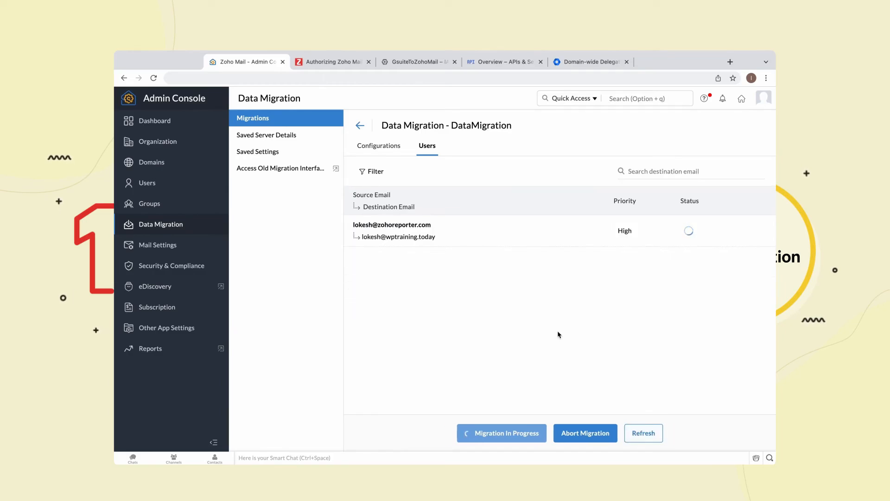
{"action": "left_click", "coordinate": [359, 125]}
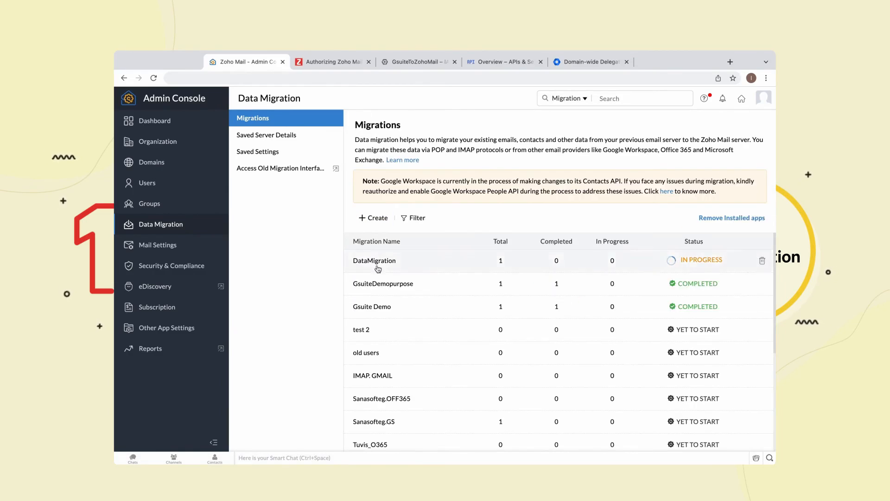
{"action": "left_click", "coordinate": [377, 266]}
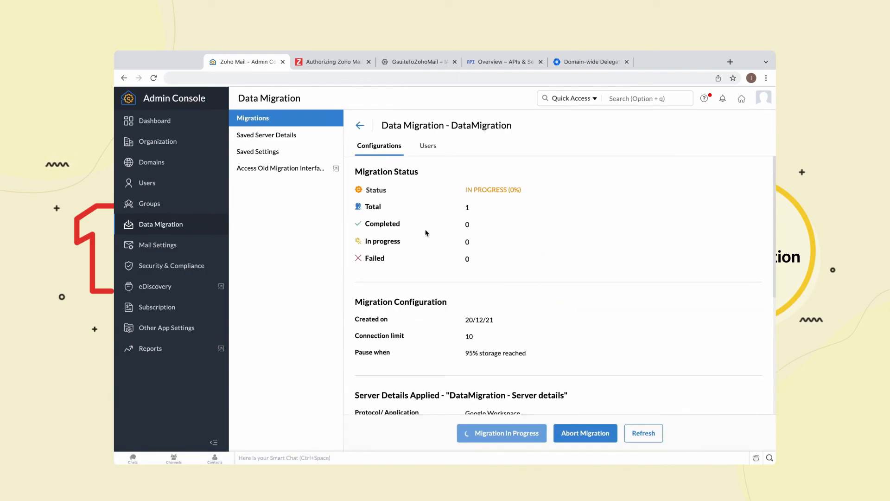